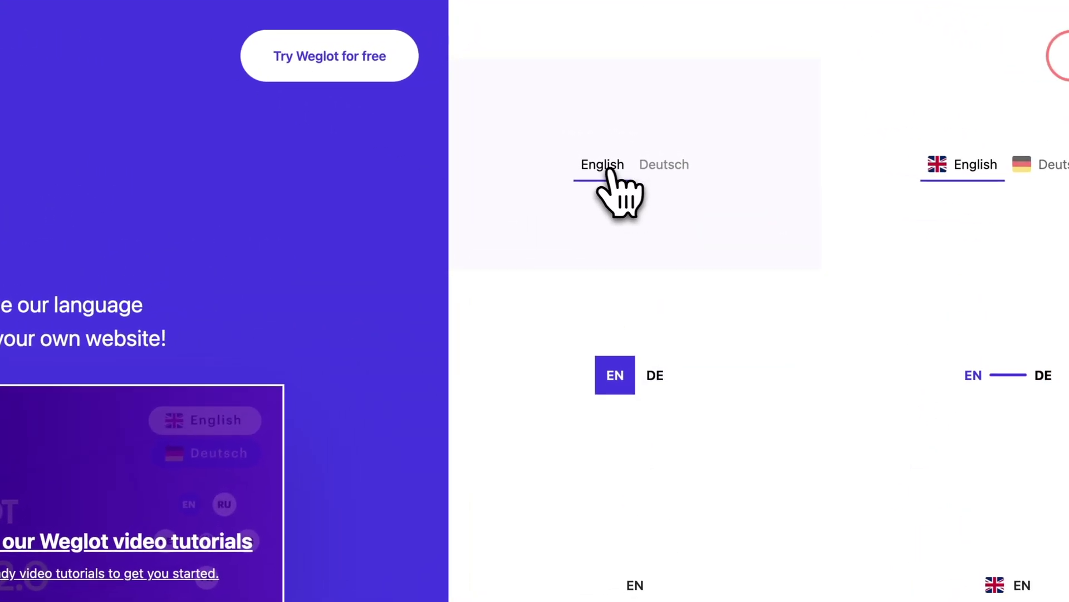
Switch the demo page to German with the Deutsch and EN/DE toggles
{"action": "left_click", "coordinate": [664, 164]}
{"action": "left_click", "coordinate": [974, 375]}
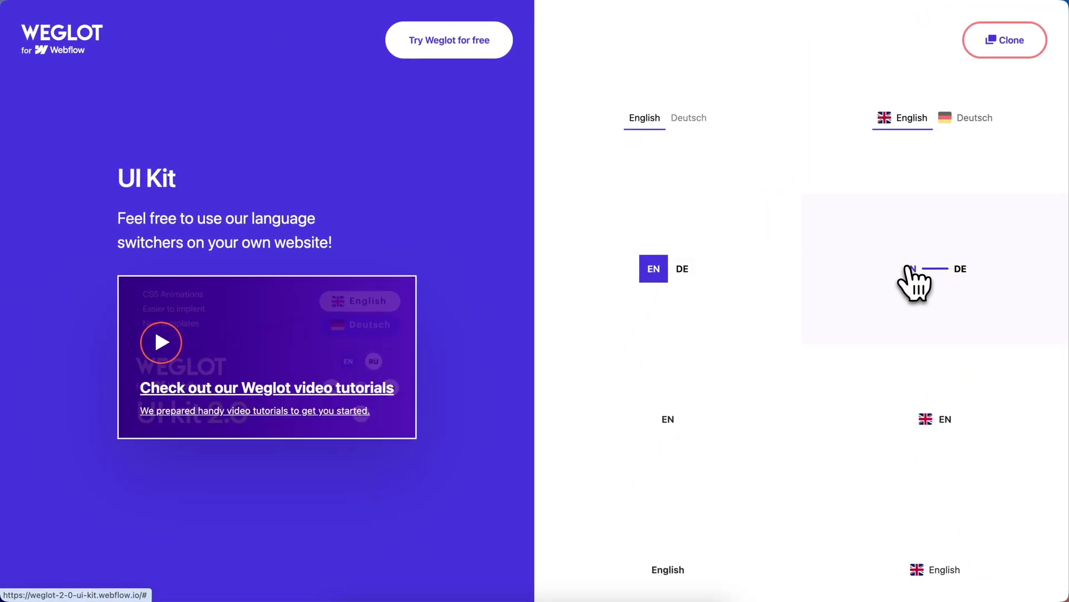
{"action": "left_click", "coordinate": [911, 269]}
Open the flag Deutsch dropdown's language list further down the page
{"action": "scroll", "coordinate": [704, 389], "scroll_direction": "down", "scroll_amount": 8}
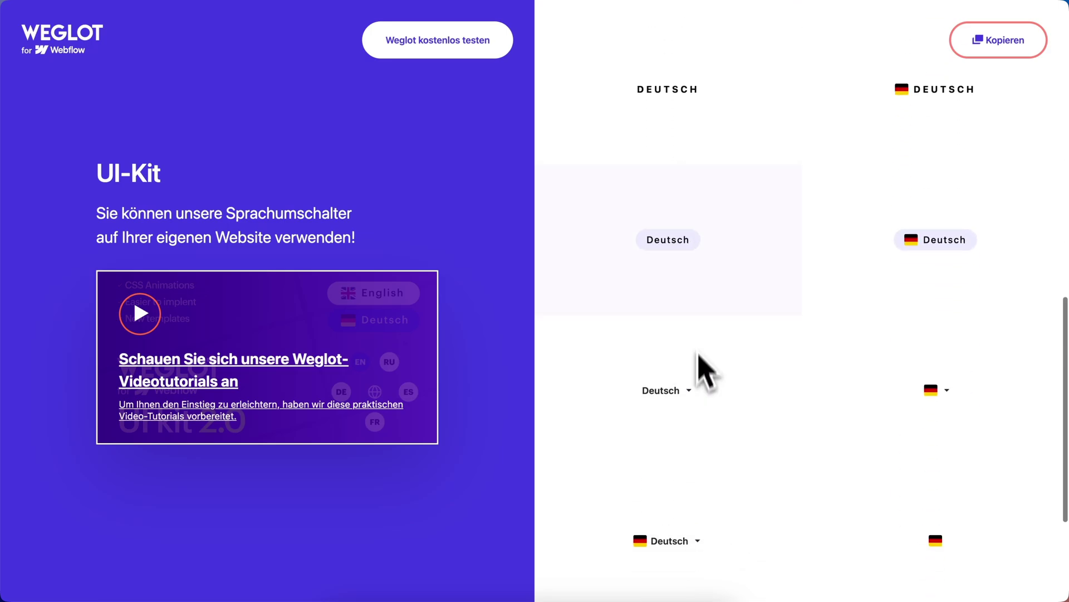
{"action": "scroll", "coordinate": [684, 368], "scroll_direction": "down", "scroll_amount": 3}
{"action": "left_click", "coordinate": [675, 399]}
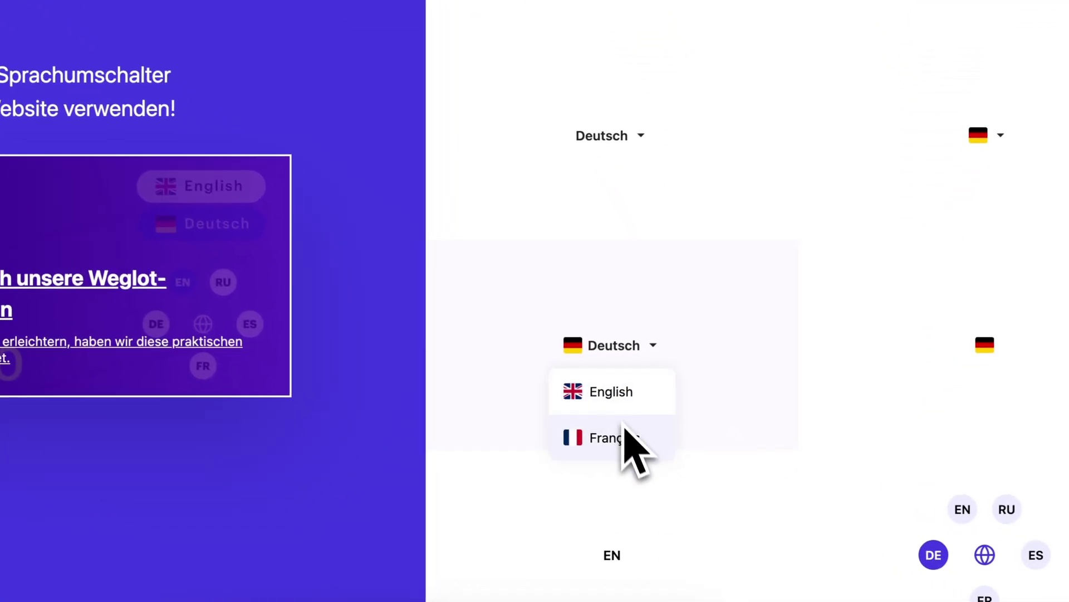
{"action": "scroll", "coordinate": [701, 303], "scroll_direction": "down", "scroll_amount": 6}
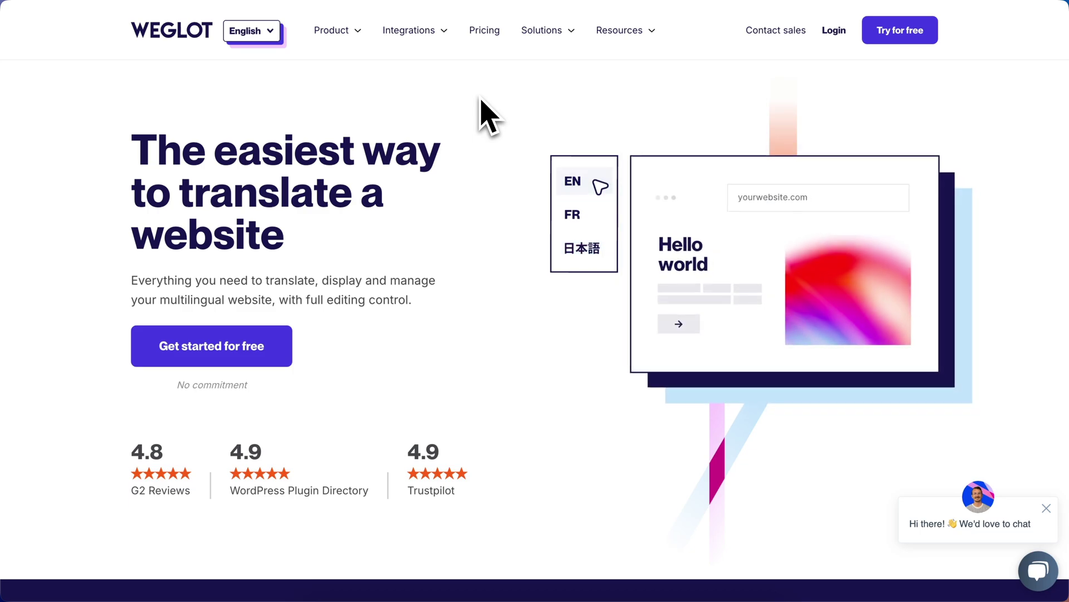
Scroll down the Weglot homepage to the 'Say goodbye to language barriers' section
{"action": "scroll", "coordinate": [483, 101], "scroll_direction": "down", "scroll_amount": 4}
{"action": "scroll", "coordinate": [482, 102], "scroll_direction": "down", "scroll_amount": 8}
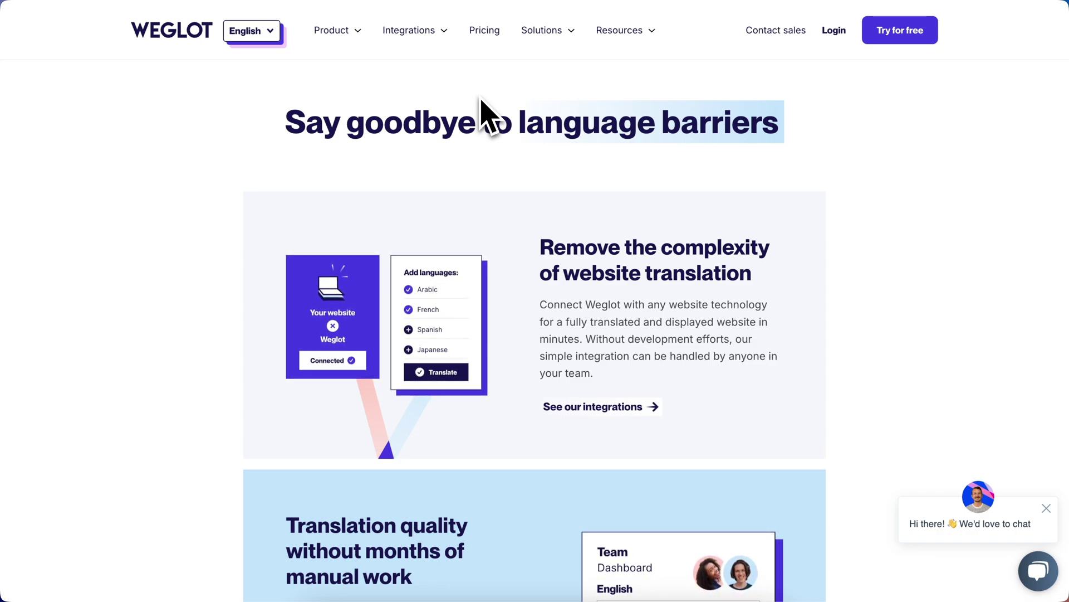
{"action": "scroll", "coordinate": [482, 102], "scroll_direction": "down", "scroll_amount": 3}
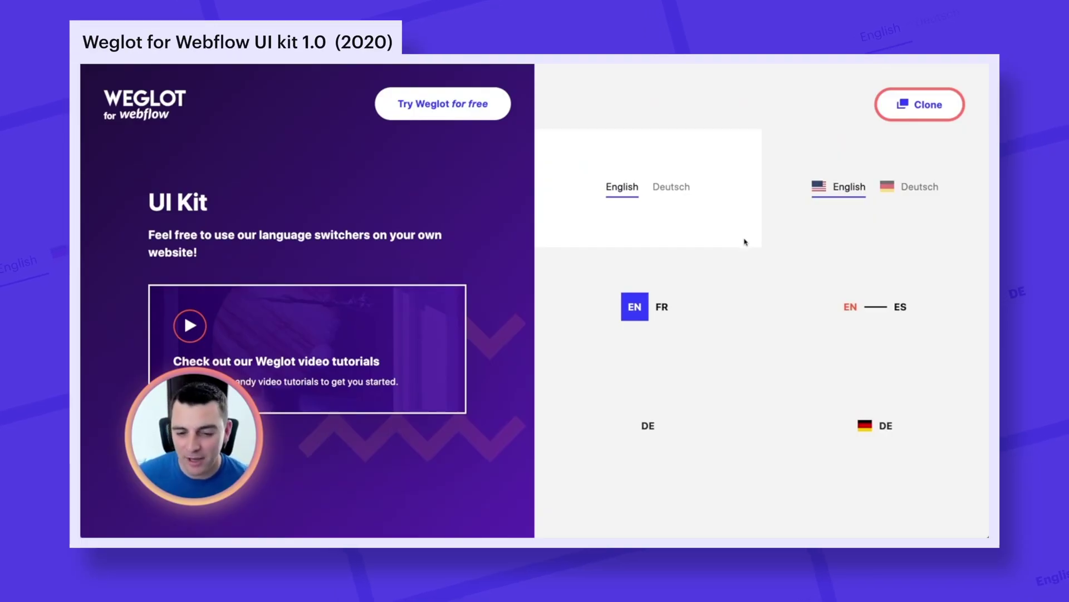
On the UI Kit 1.0 page, flip between Deutsch and English twice, then choose FR
{"action": "scroll", "coordinate": [745, 241], "scroll_direction": "up", "scroll_amount": 1}
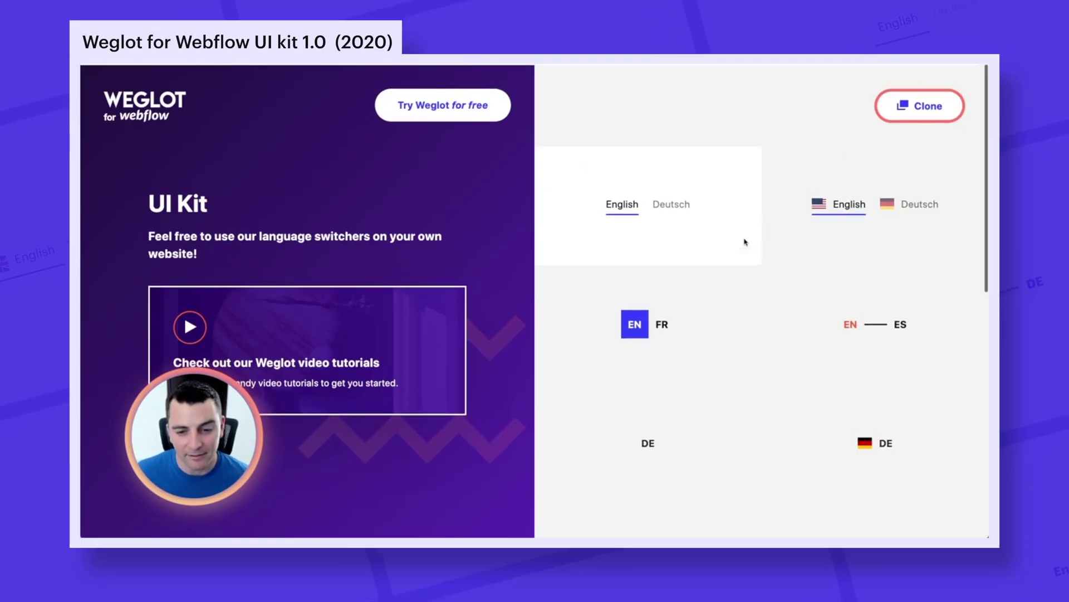
{"action": "left_click", "coordinate": [665, 205]}
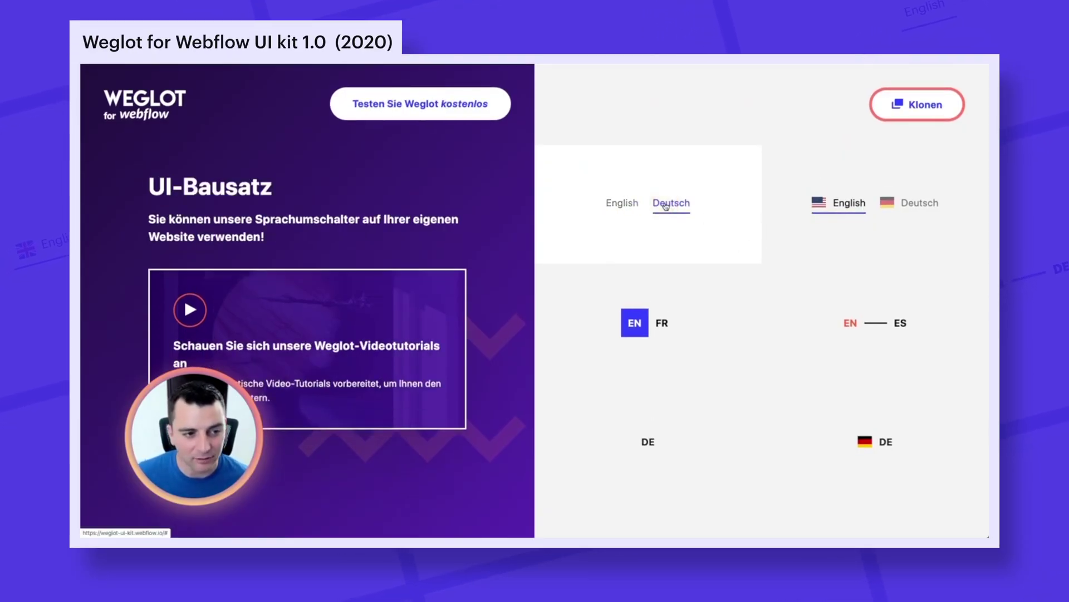
{"action": "left_click", "coordinate": [609, 205]}
{"action": "left_click", "coordinate": [664, 209]}
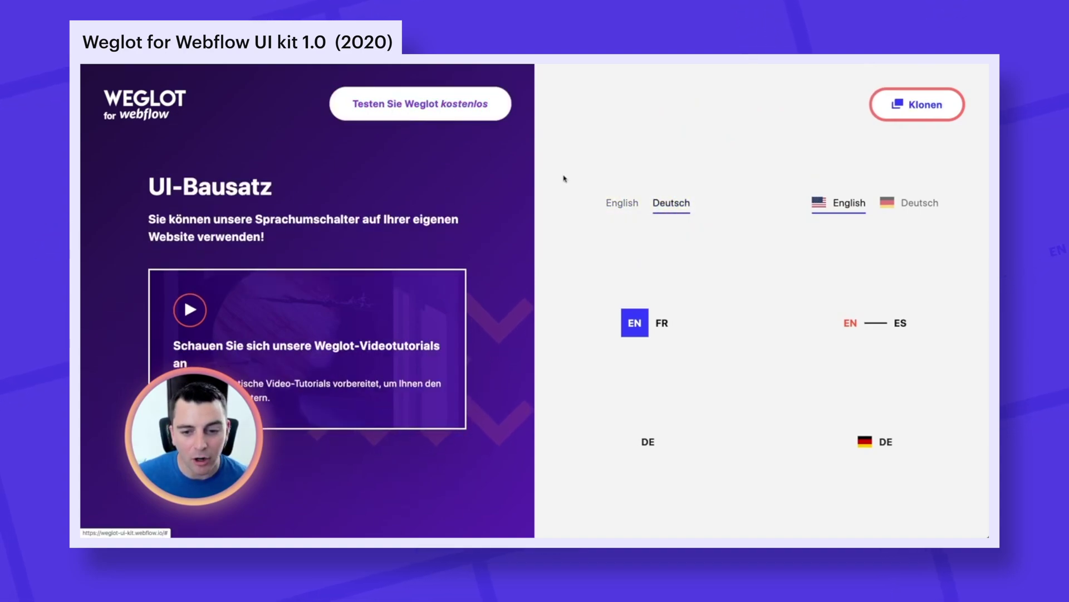
{"action": "left_click", "coordinate": [622, 204]}
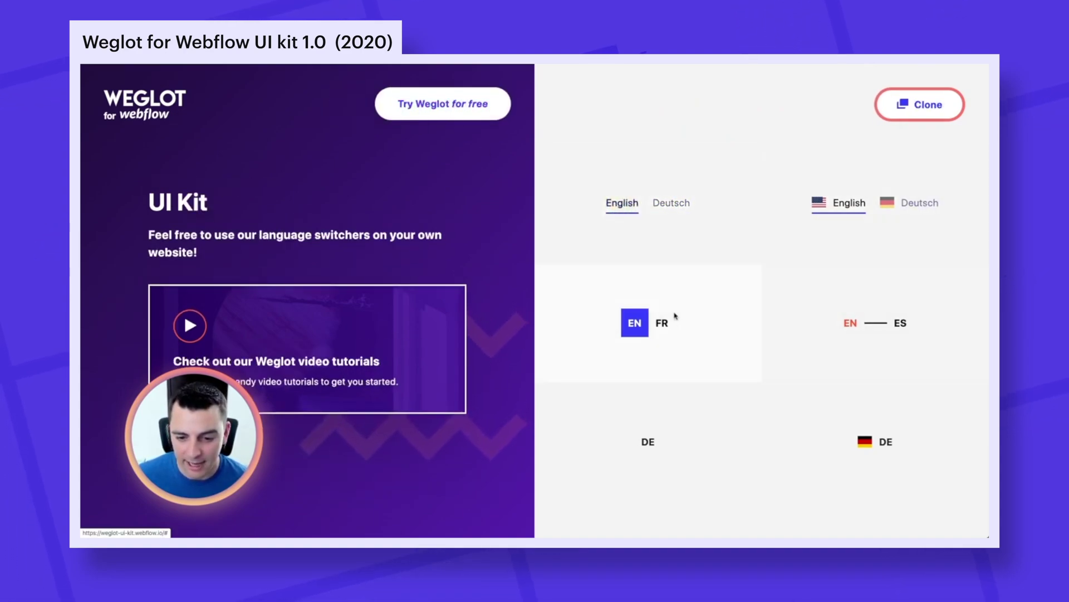
{"action": "left_click", "coordinate": [662, 324]}
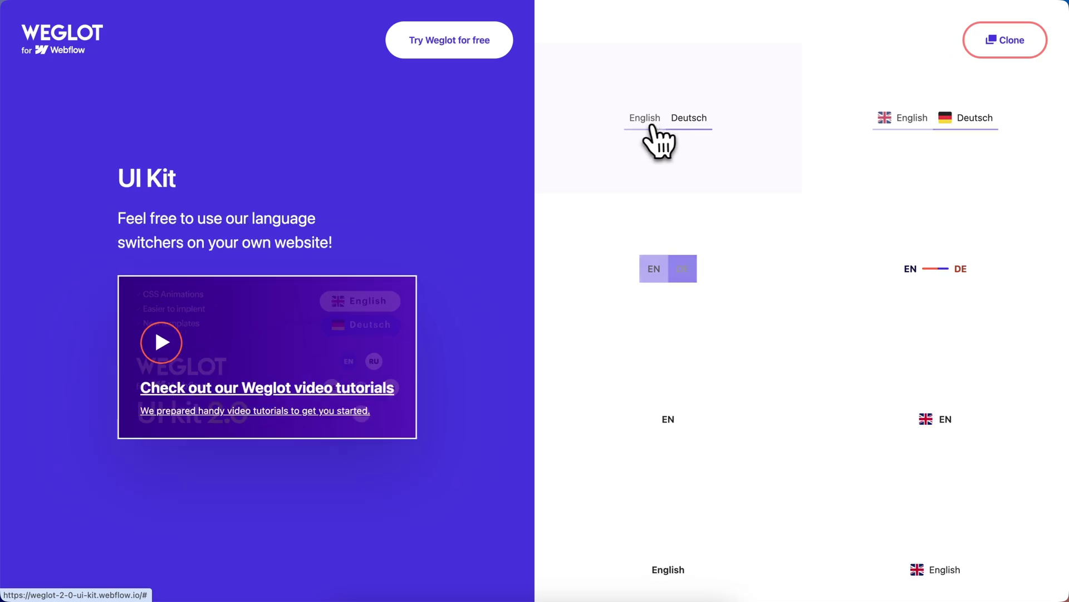
Toggle the UI Kit 2.0 switchers DE, EN, then German, and browse the switcher column
{"action": "left_click", "coordinate": [905, 311]}
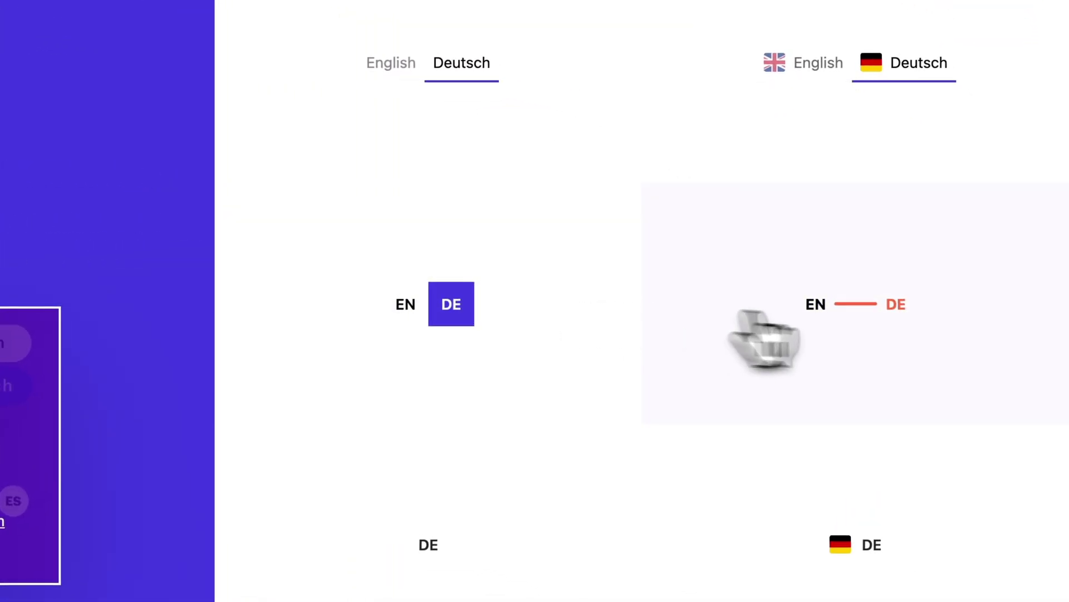
{"action": "left_click", "coordinate": [823, 306]}
{"action": "left_click", "coordinate": [454, 319]}
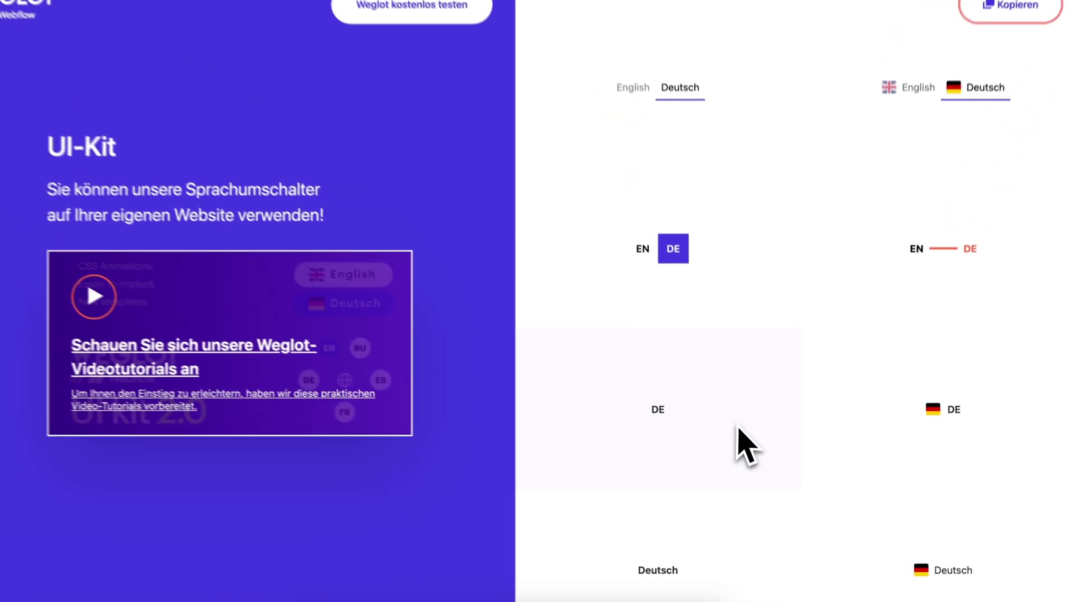
{"action": "scroll", "coordinate": [745, 439], "scroll_direction": "down", "scroll_amount": 10}
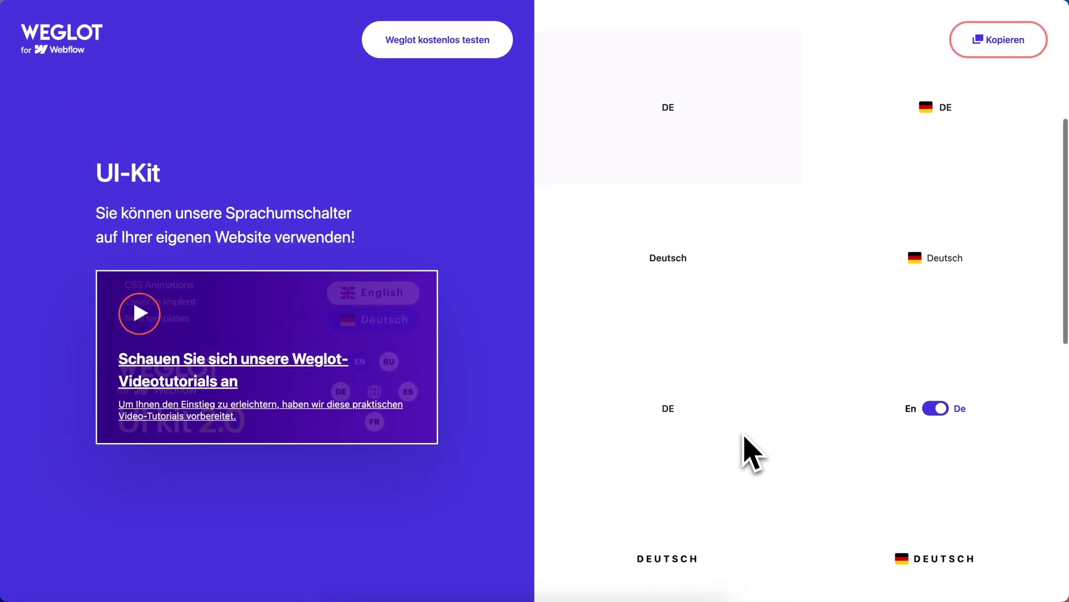
{"action": "scroll", "coordinate": [744, 439], "scroll_direction": "down", "scroll_amount": 5}
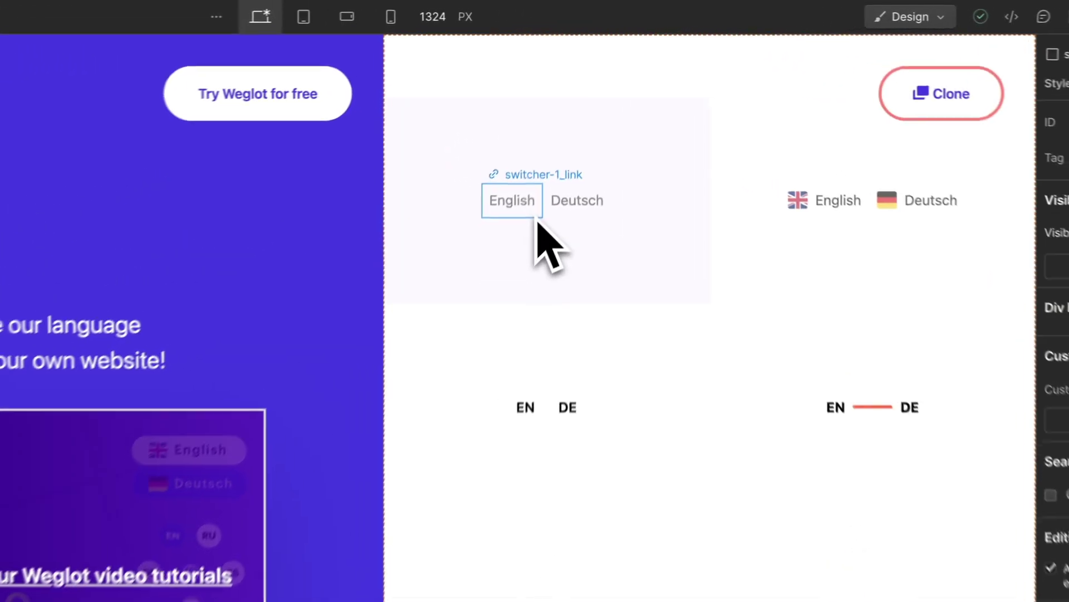
Select switcher-1_link, then switcher-15_toggle to show its lang="en" custom attribute
{"action": "left_click", "coordinate": [577, 150]}
{"action": "scroll", "coordinate": [571, 148], "scroll_direction": "down", "scroll_amount": 4}
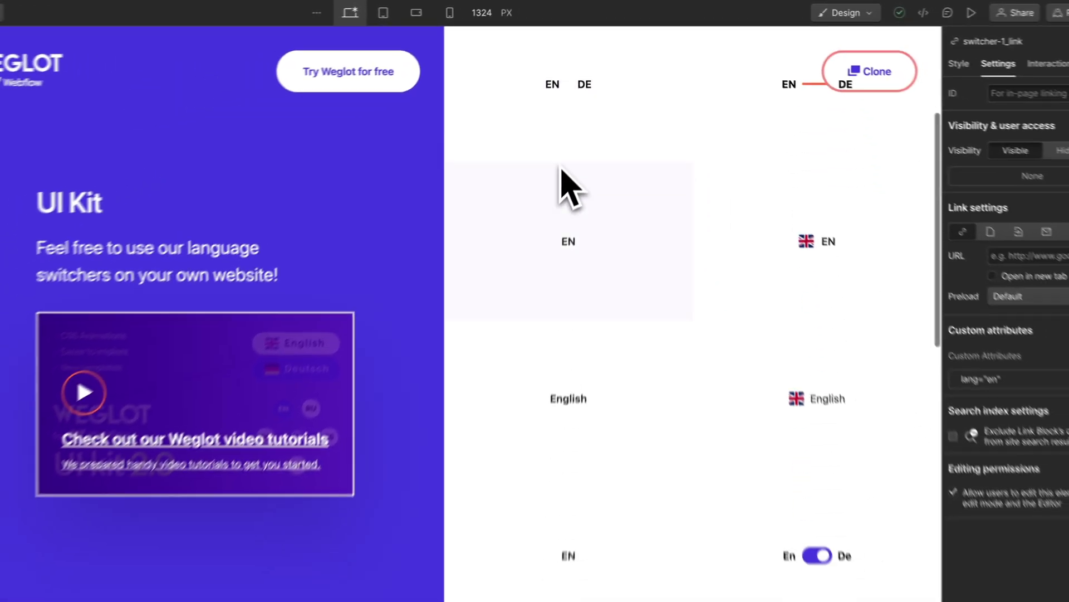
{"action": "scroll", "coordinate": [561, 168], "scroll_direction": "down", "scroll_amount": 5}
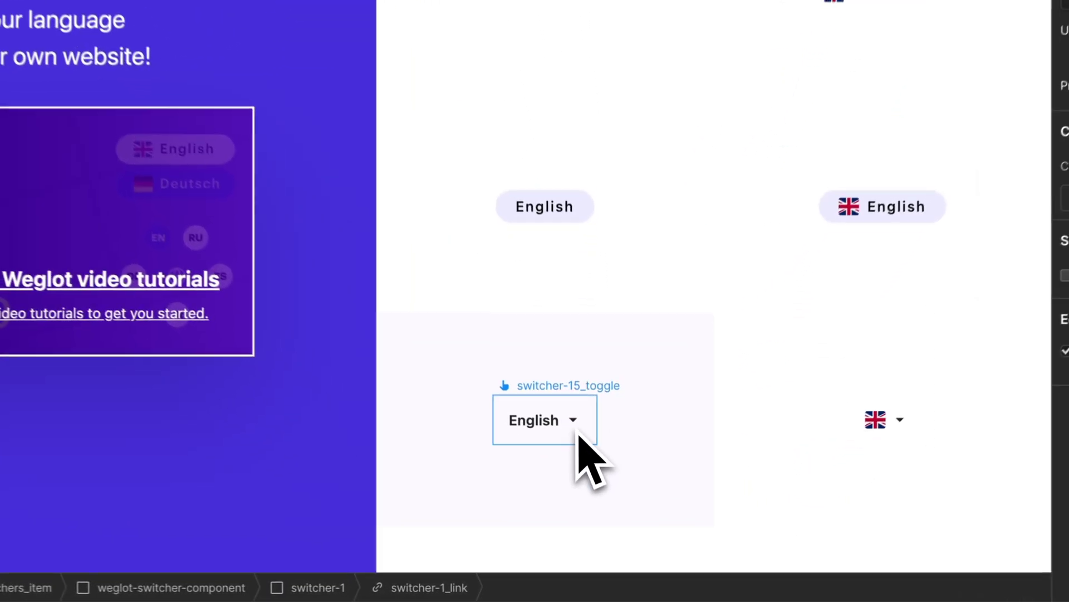
{"action": "left_click", "coordinate": [577, 437]}
{"action": "scroll", "coordinate": [580, 446], "scroll_direction": "down", "scroll_amount": 10}
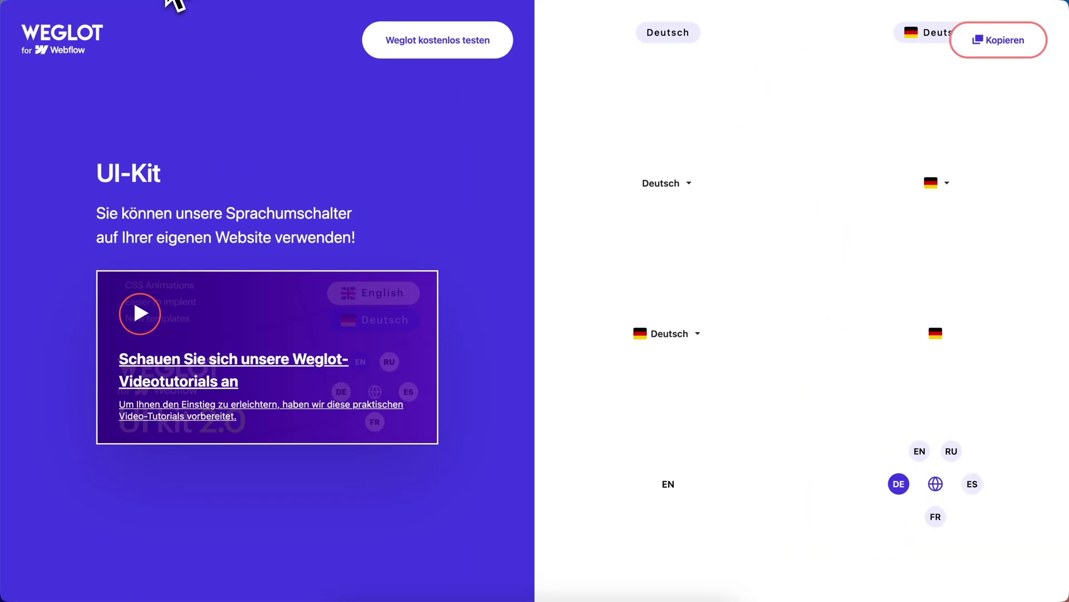
{"action": "scroll", "coordinate": [578, 186], "scroll_direction": "up", "scroll_amount": 10}
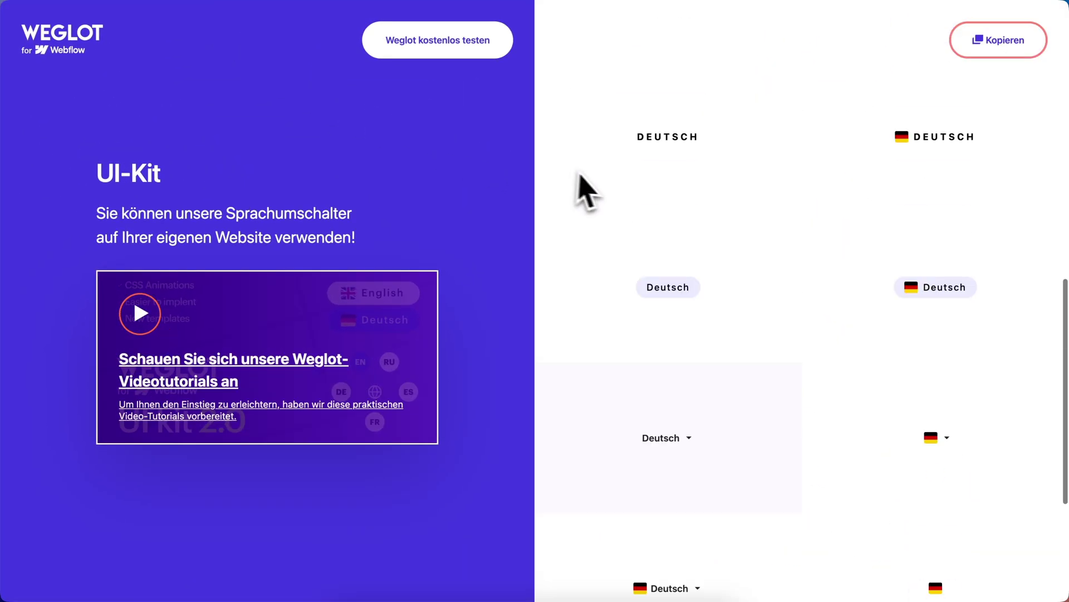
Test the live page's switchers between English and German and open the flag dropdown
{"action": "left_click", "coordinate": [668, 137]}
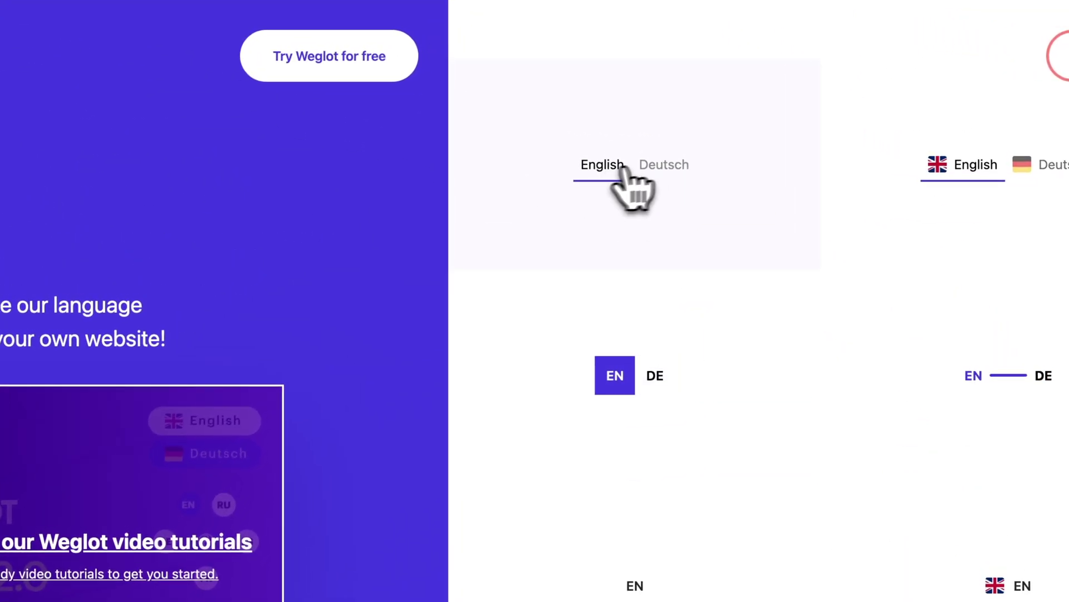
{"action": "left_click", "coordinate": [665, 165]}
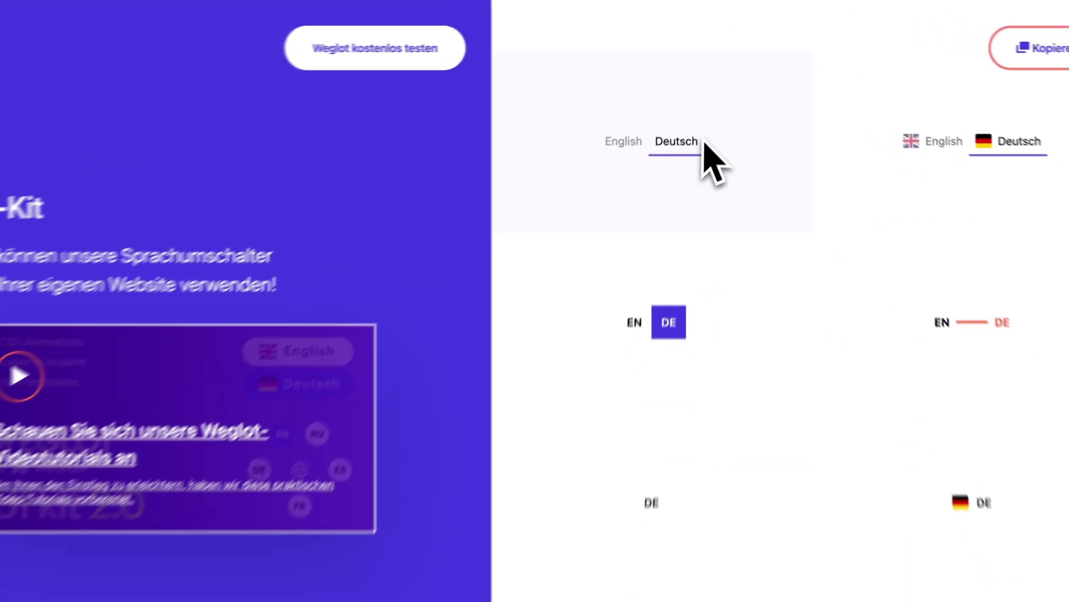
{"action": "left_click", "coordinate": [974, 377]}
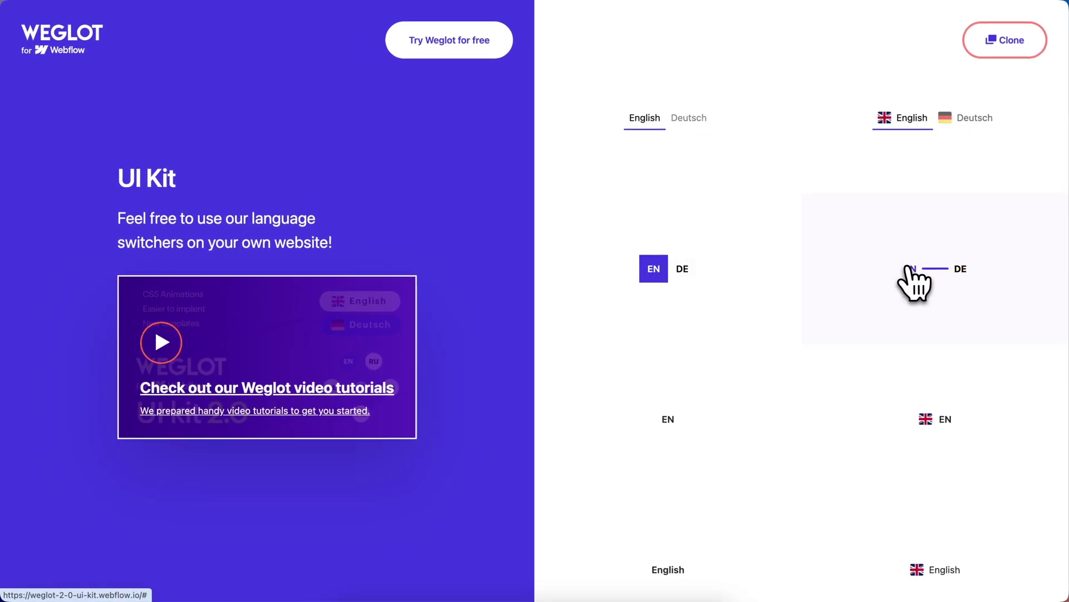
{"action": "left_click", "coordinate": [960, 269]}
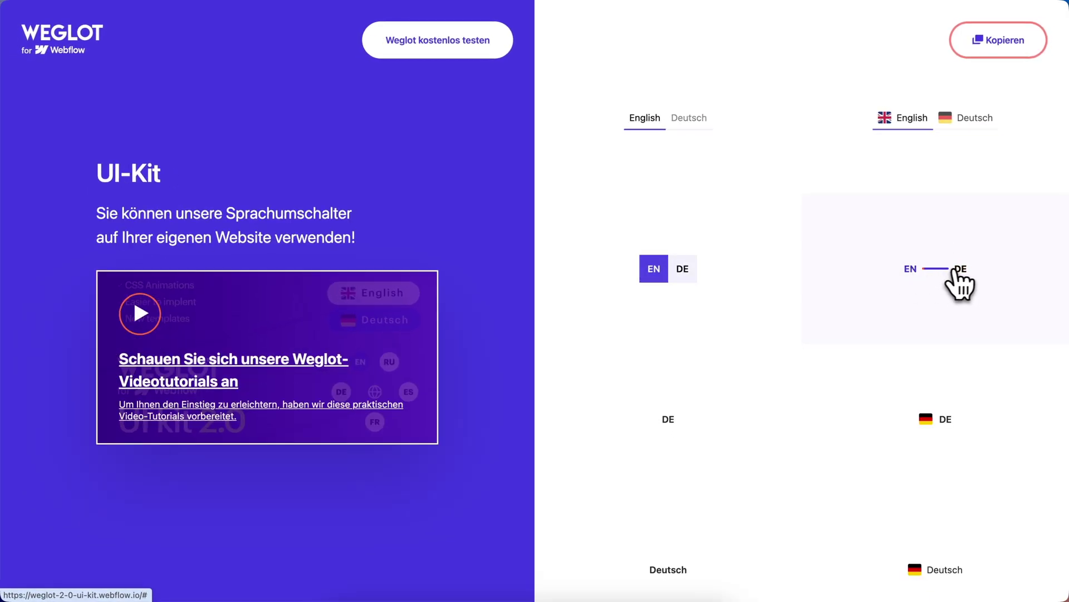
{"action": "scroll", "coordinate": [710, 389], "scroll_direction": "down", "scroll_amount": 10}
{"action": "scroll", "coordinate": [697, 330], "scroll_direction": "down", "scroll_amount": 4}
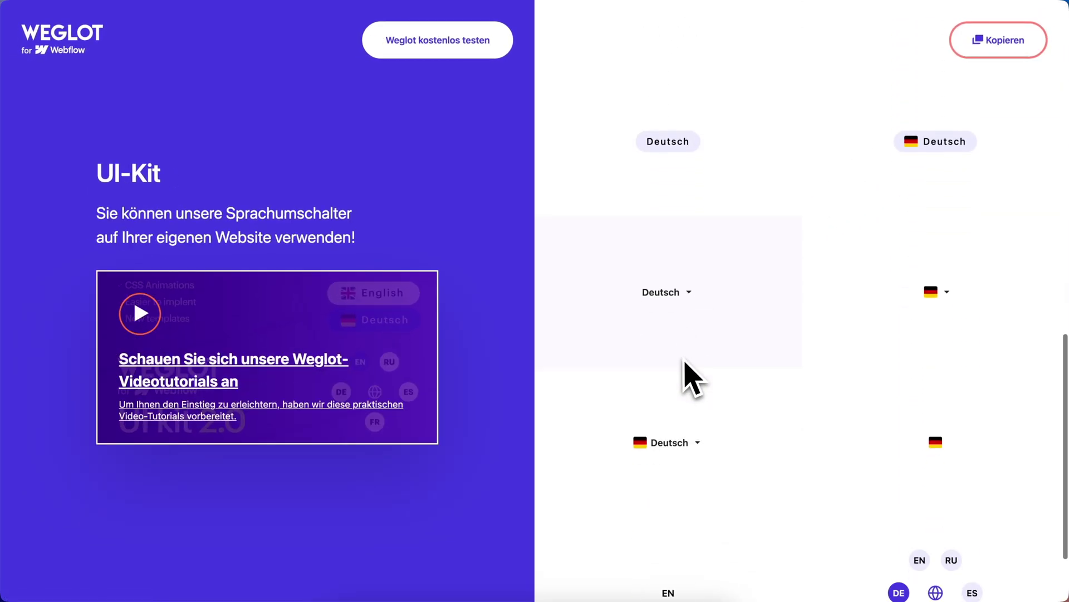
{"action": "left_click", "coordinate": [681, 402]}
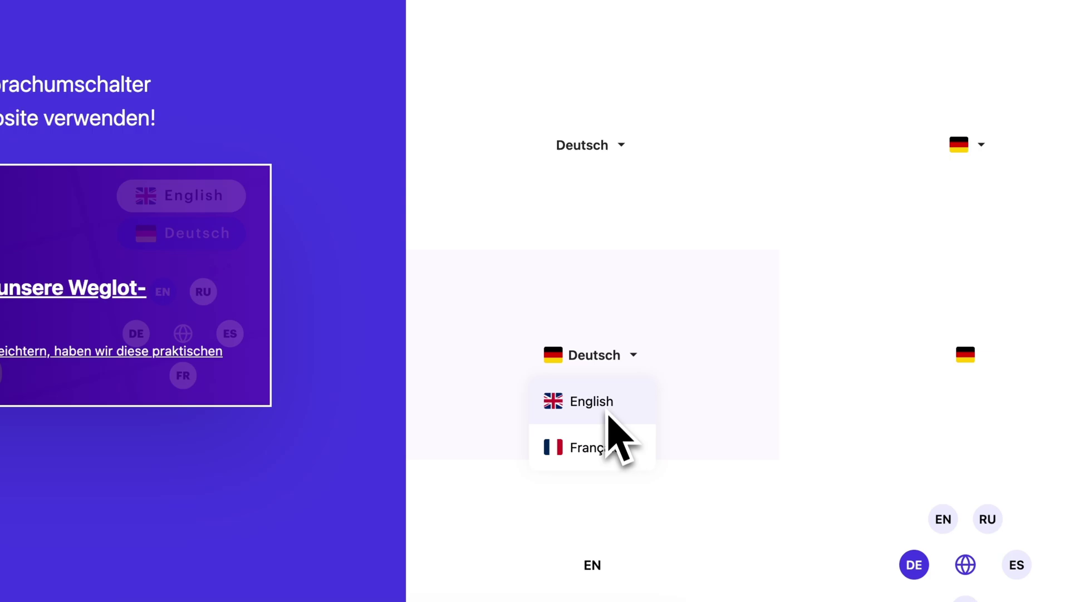
{"action": "scroll", "coordinate": [682, 336], "scroll_direction": "up", "scroll_amount": 10}
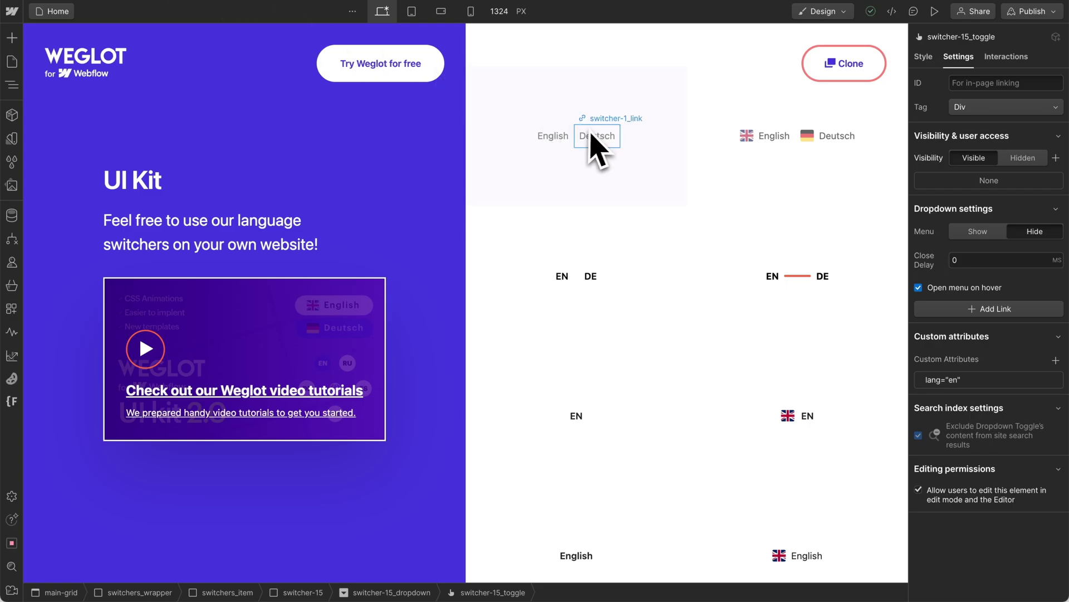
Select and copy the whole weglot-switcher-component
{"action": "left_click", "coordinate": [565, 134]}
{"action": "left_click", "coordinate": [565, 134]}
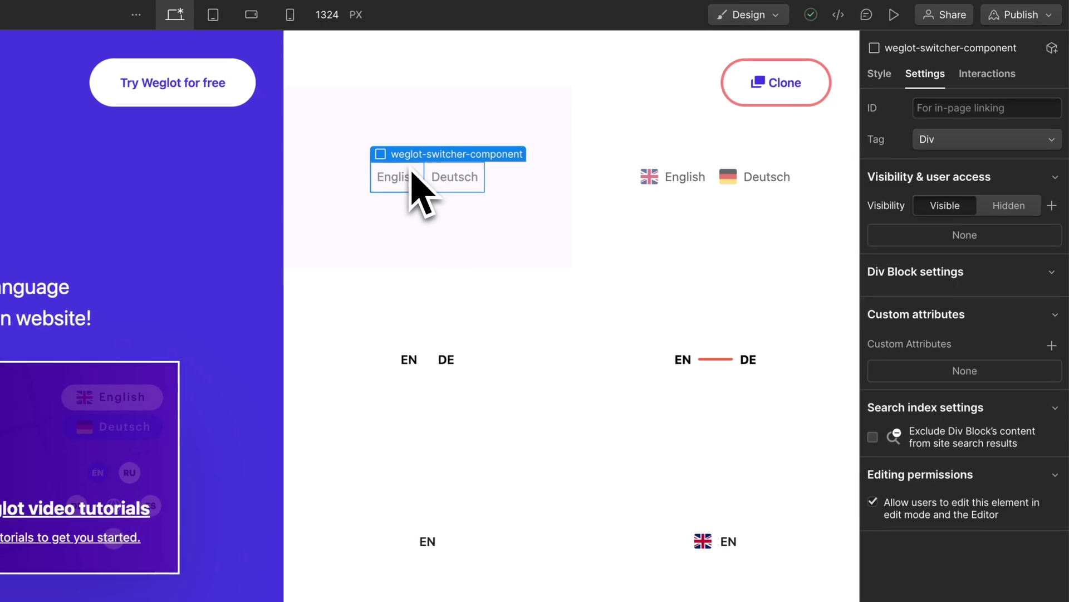
{"action": "left_click", "coordinate": [880, 74]}
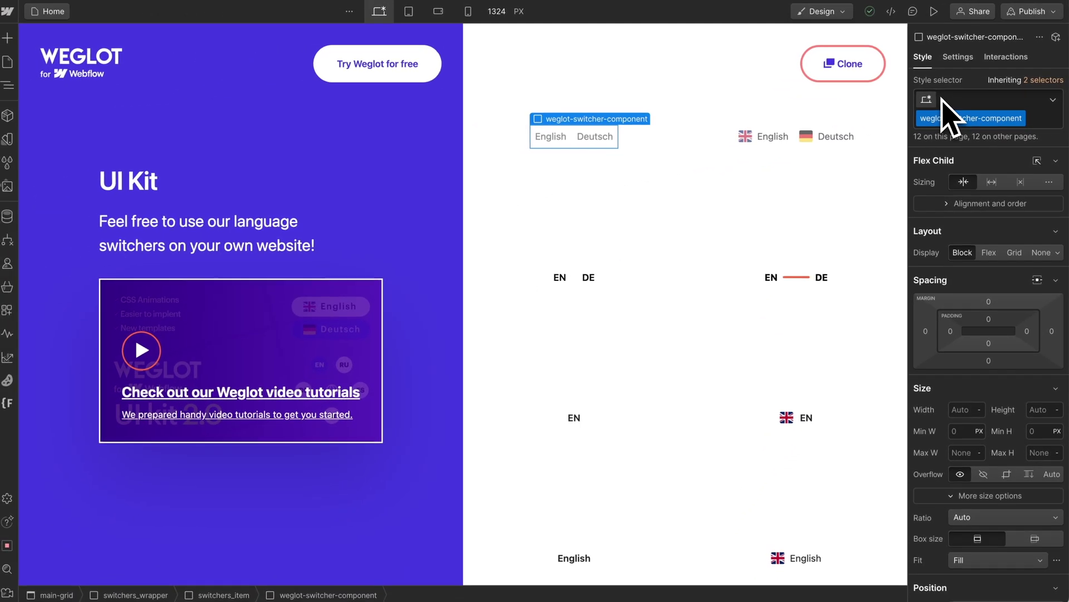
{"action": "right_click", "coordinate": [624, 120]}
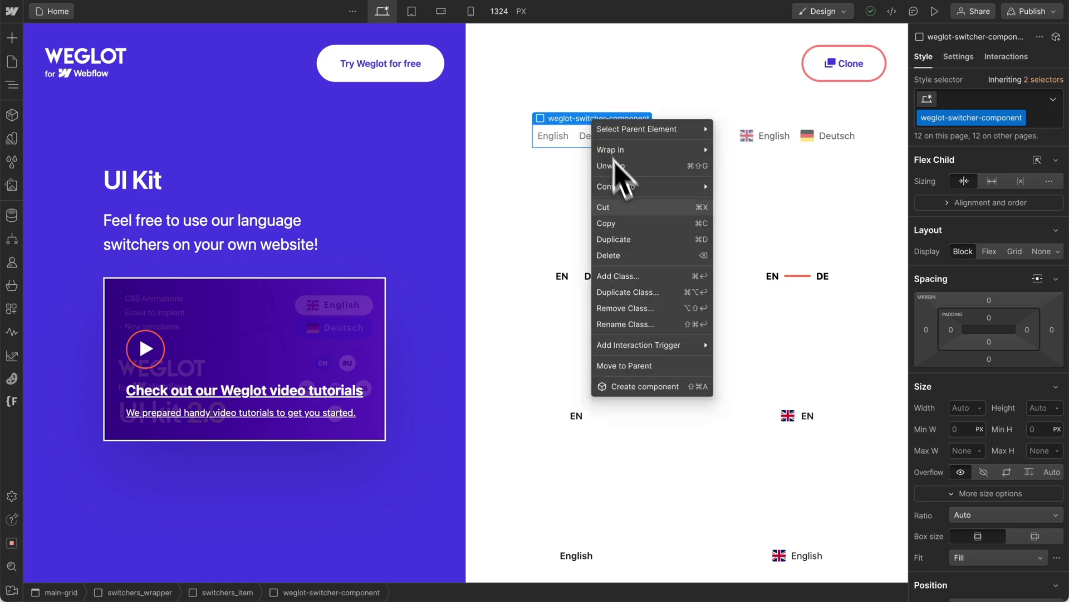
{"action": "left_click", "coordinate": [628, 223]}
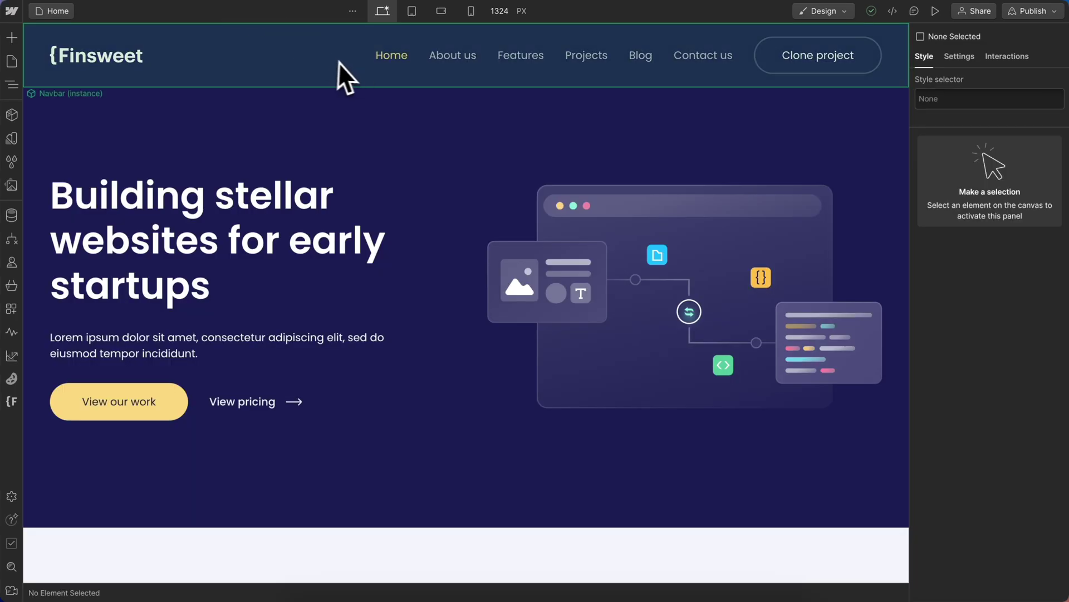
Paste the switcher into the Navbar's nav_menu-wrapper and select its English and Deutsch texts
{"action": "double_click", "coordinate": [336, 76]}
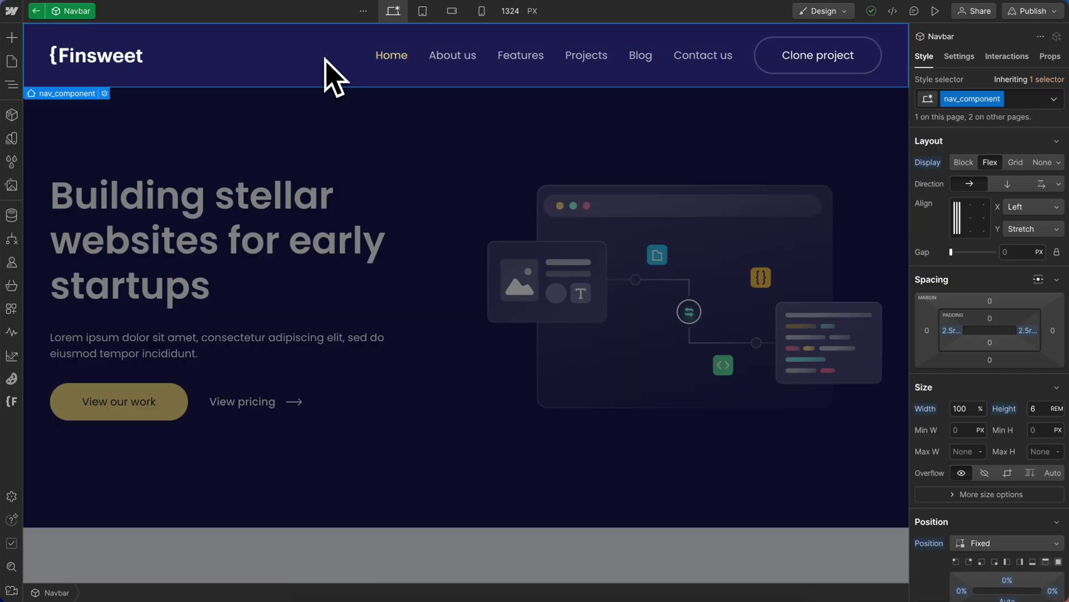
{"action": "left_click", "coordinate": [314, 60]}
{"action": "key", "text": "ctrl+v"}
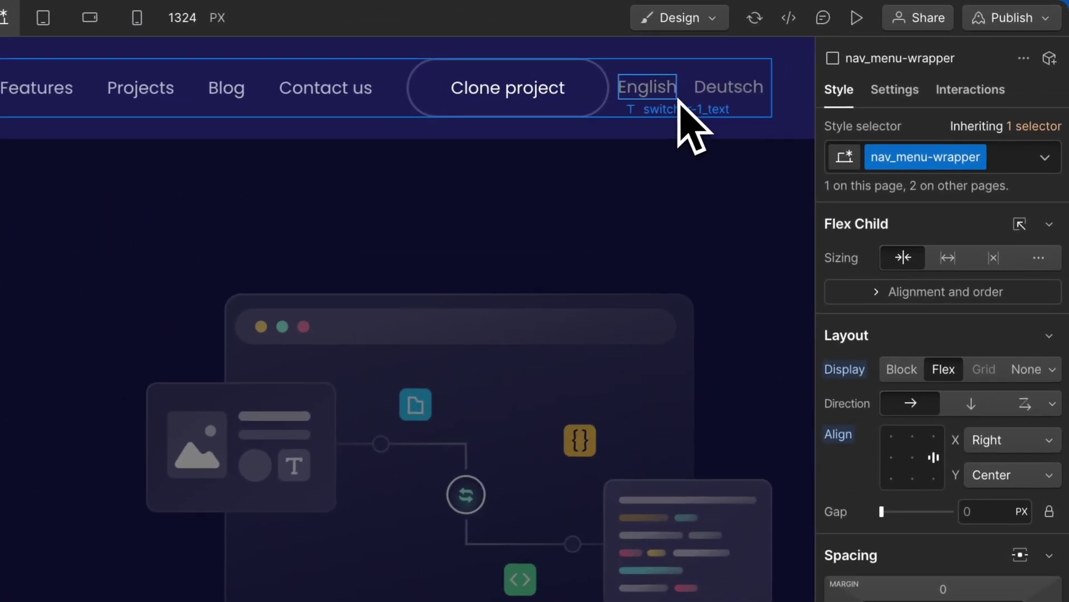
{"action": "left_click", "coordinate": [674, 98]}
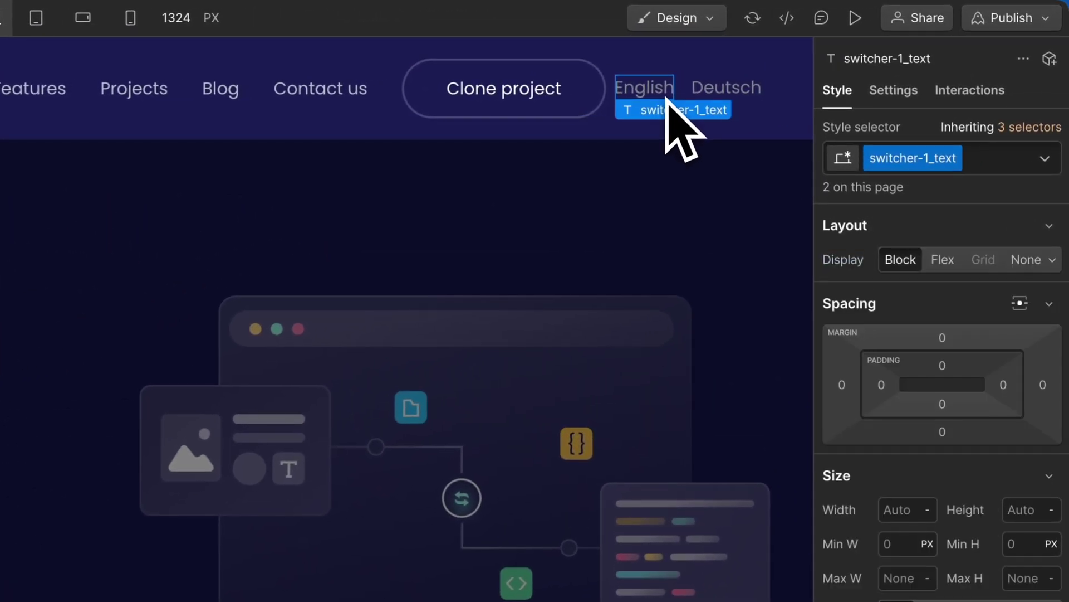
{"action": "left_click", "coordinate": [728, 96]}
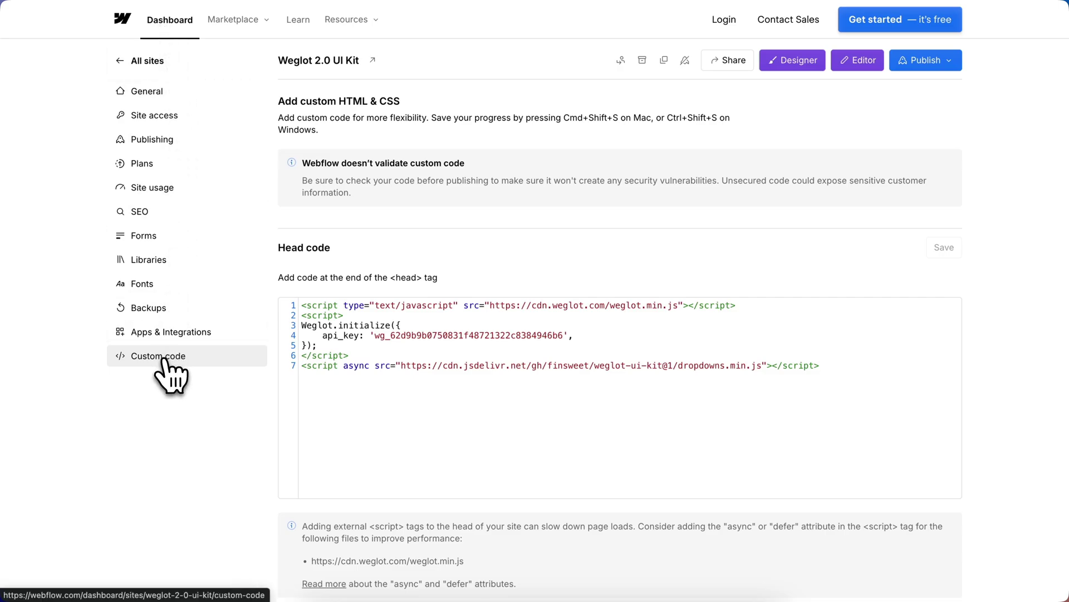
Highlight the Weglot initialization lines in the Head code, then deselect them
{"action": "left_click_drag", "start_coordinate": [301, 305], "coordinate": [349, 356]}
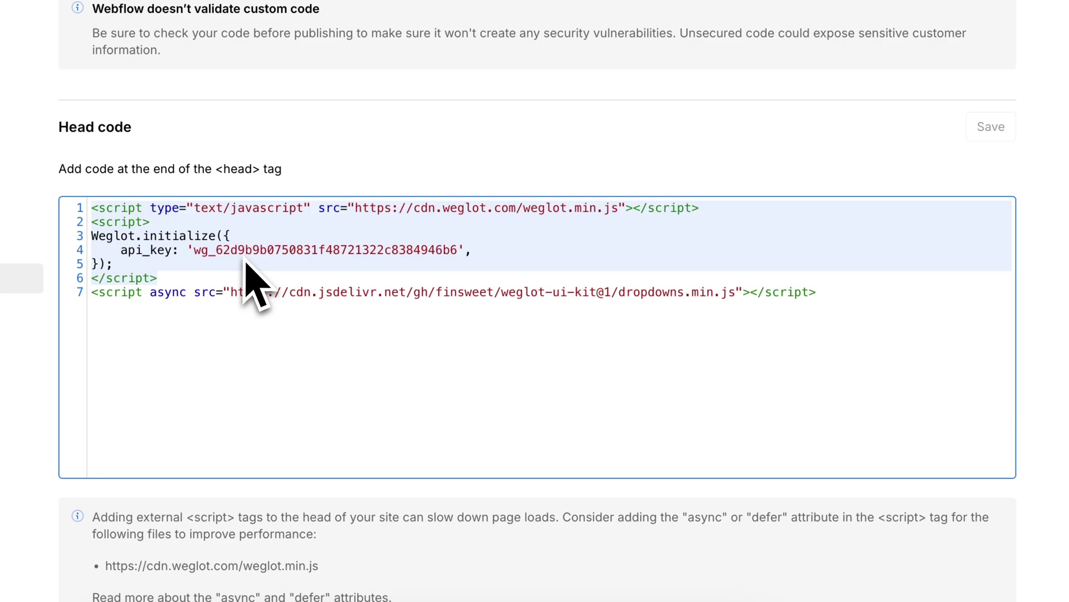
{"action": "left_click", "coordinate": [353, 161]}
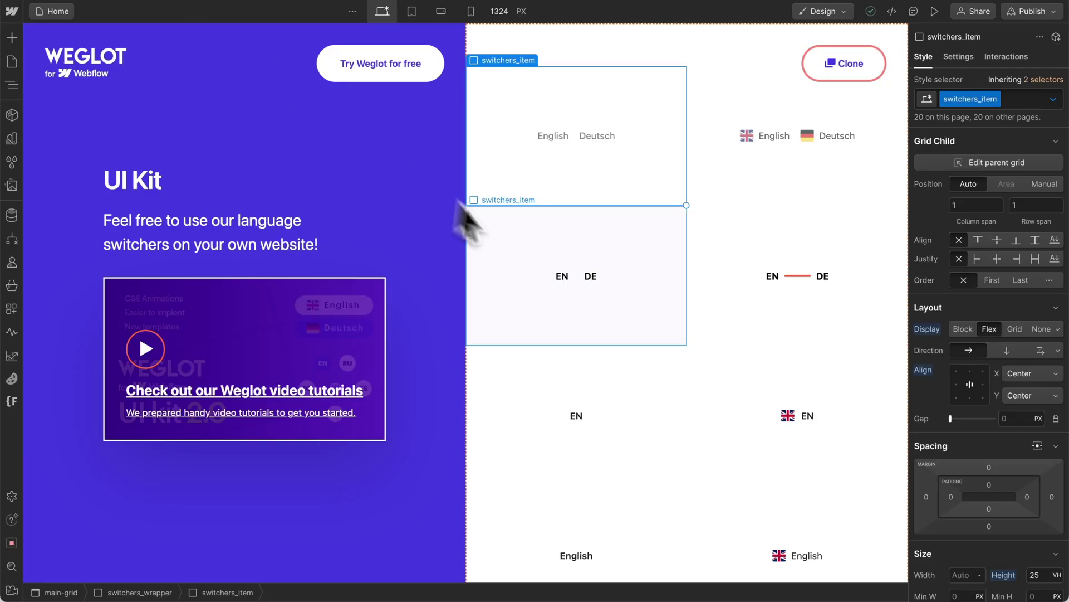
Check the English and Deutsch links' lang custom attributes, en and de, in Settings
{"action": "left_click", "coordinate": [562, 146]}
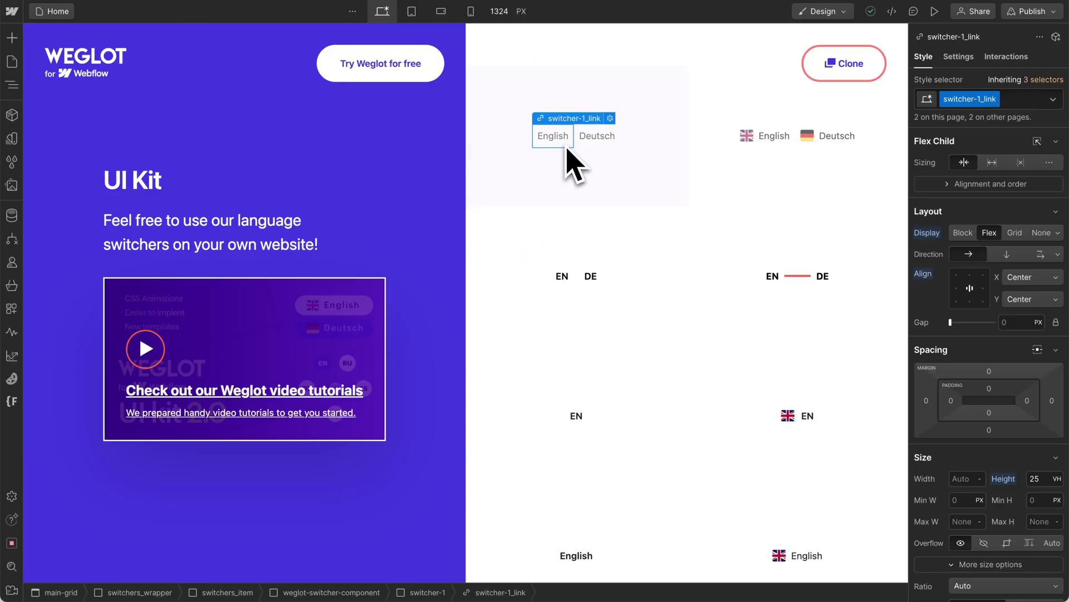
{"action": "left_click", "coordinate": [965, 55]}
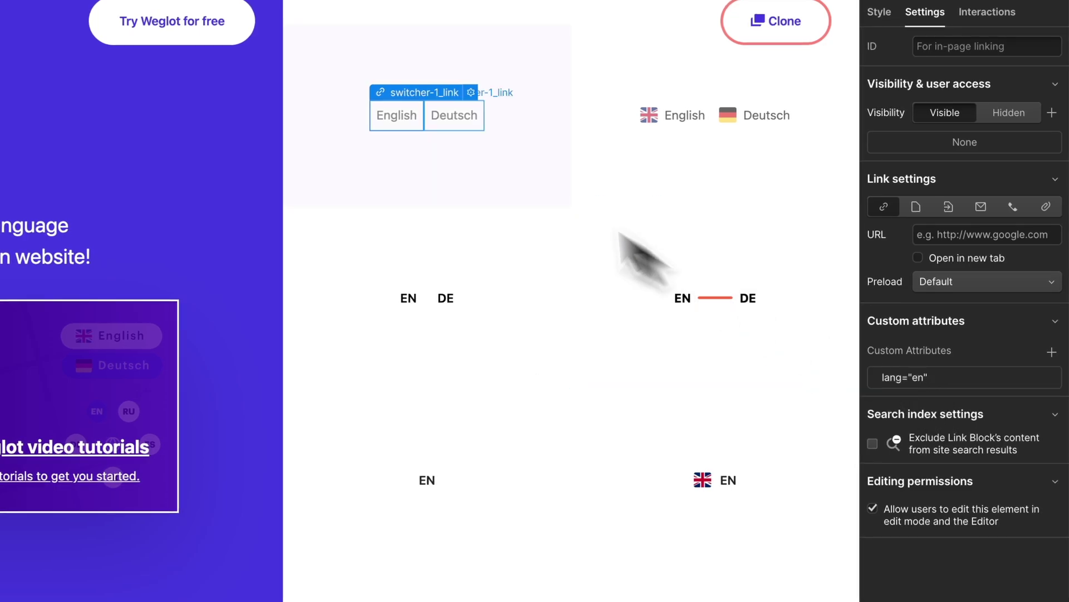
{"action": "left_click", "coordinate": [447, 133]}
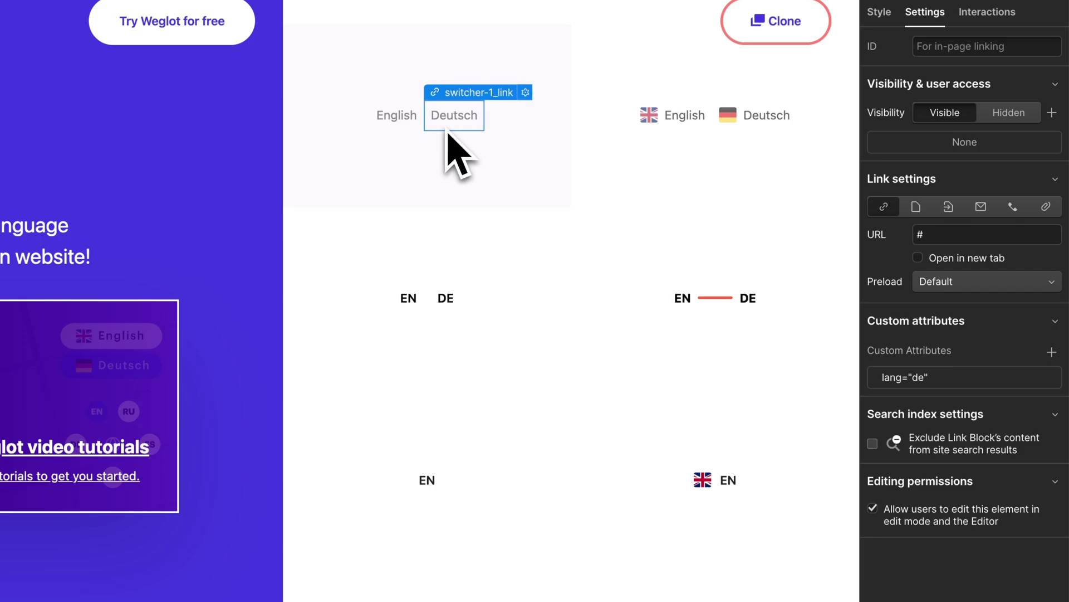
{"action": "left_click", "coordinate": [406, 130]}
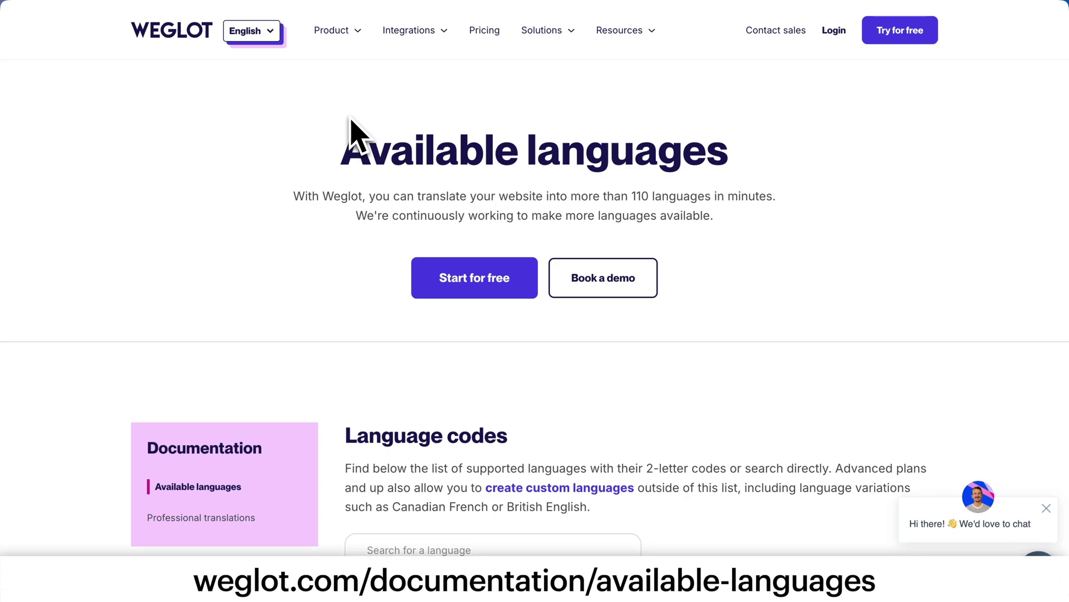
Scroll down the Available languages page to the two-letter language codes list
{"action": "scroll", "coordinate": [351, 119], "scroll_direction": "down", "scroll_amount": 7}
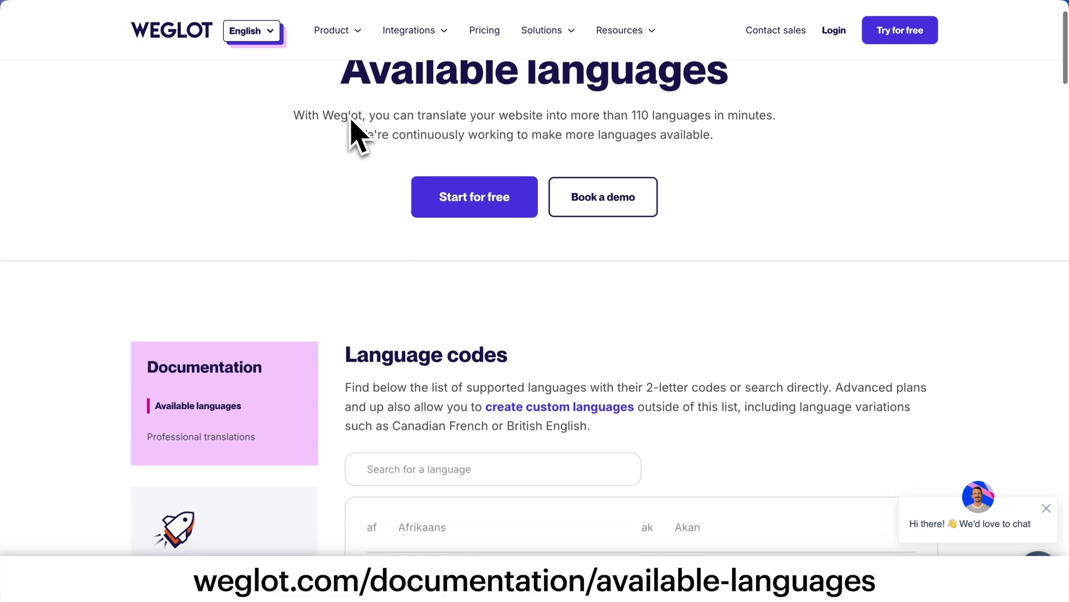
{"action": "scroll", "coordinate": [352, 122], "scroll_direction": "down", "scroll_amount": 8}
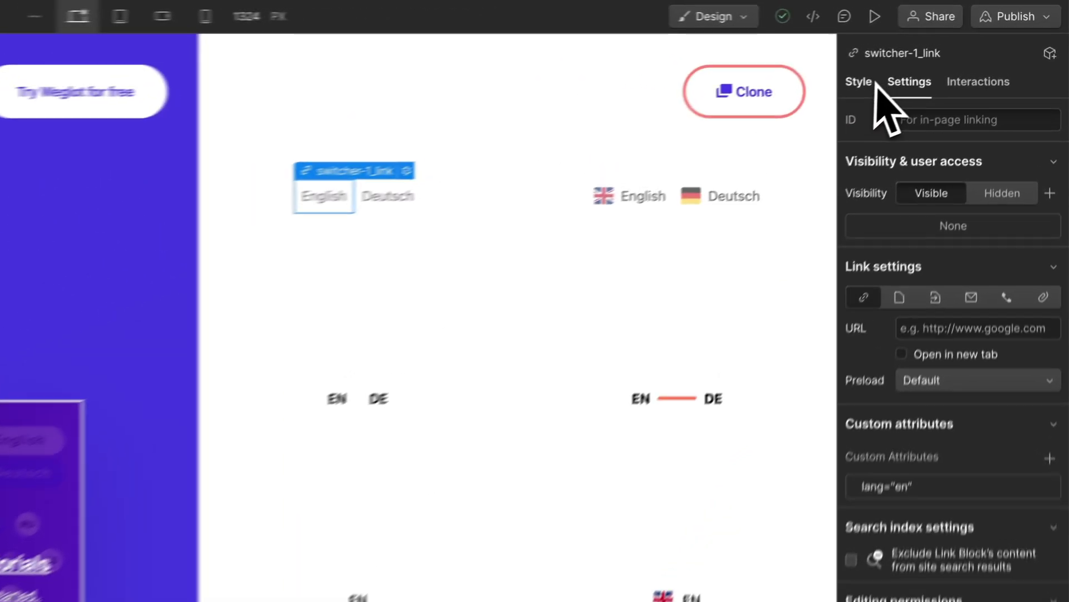
Link the English switcher to the Home page to reveal its black Current styling
{"action": "left_click", "coordinate": [926, 57]}
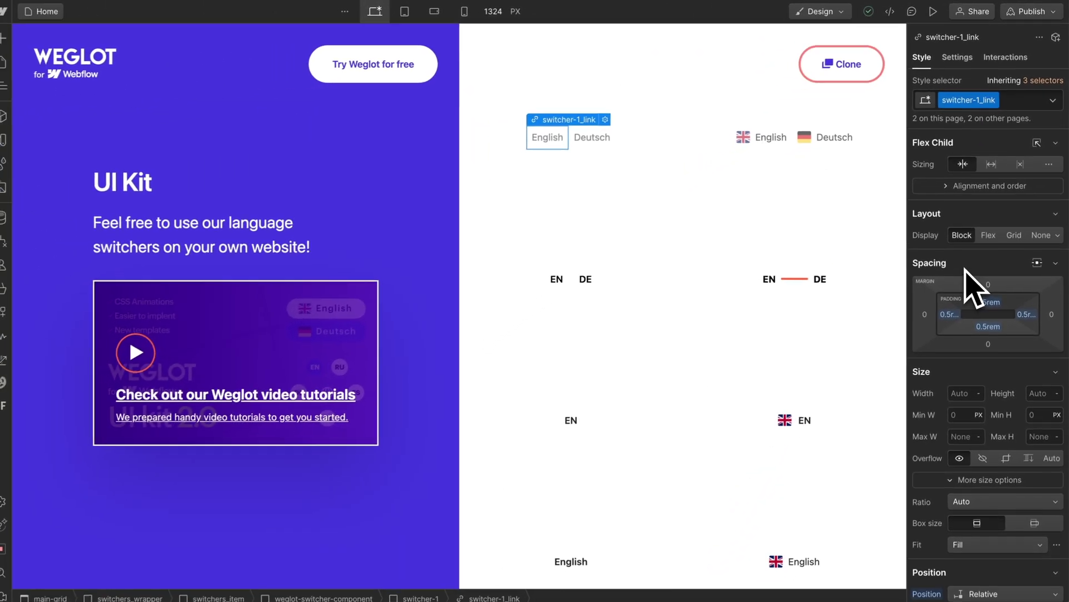
{"action": "scroll", "coordinate": [913, 454], "scroll_direction": "down", "scroll_amount": 4}
{"action": "scroll", "coordinate": [976, 287], "scroll_direction": "down", "scroll_amount": 6}
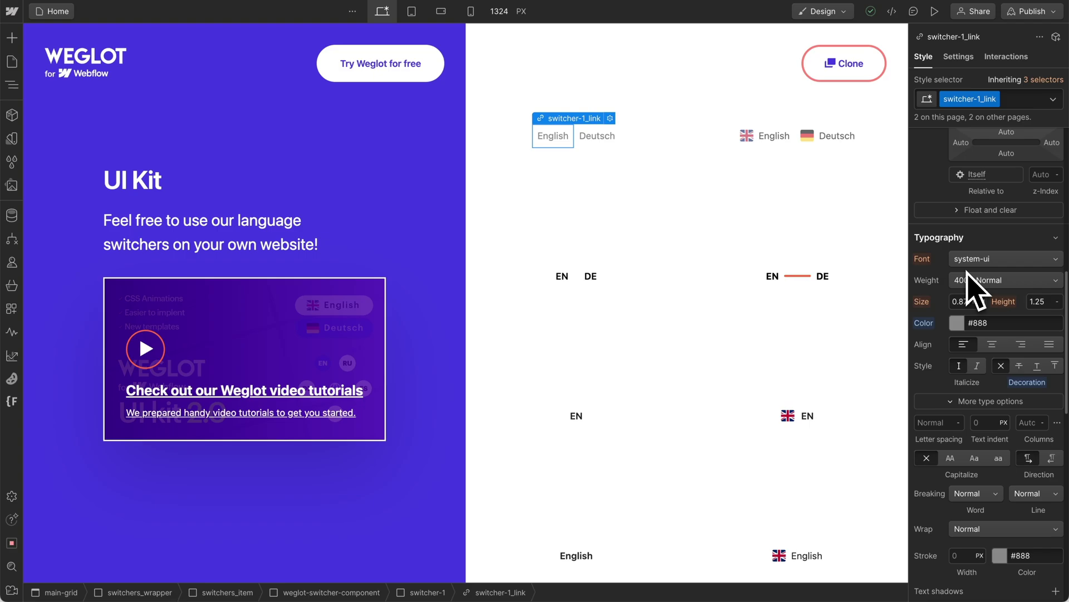
{"action": "left_click", "coordinate": [610, 118]}
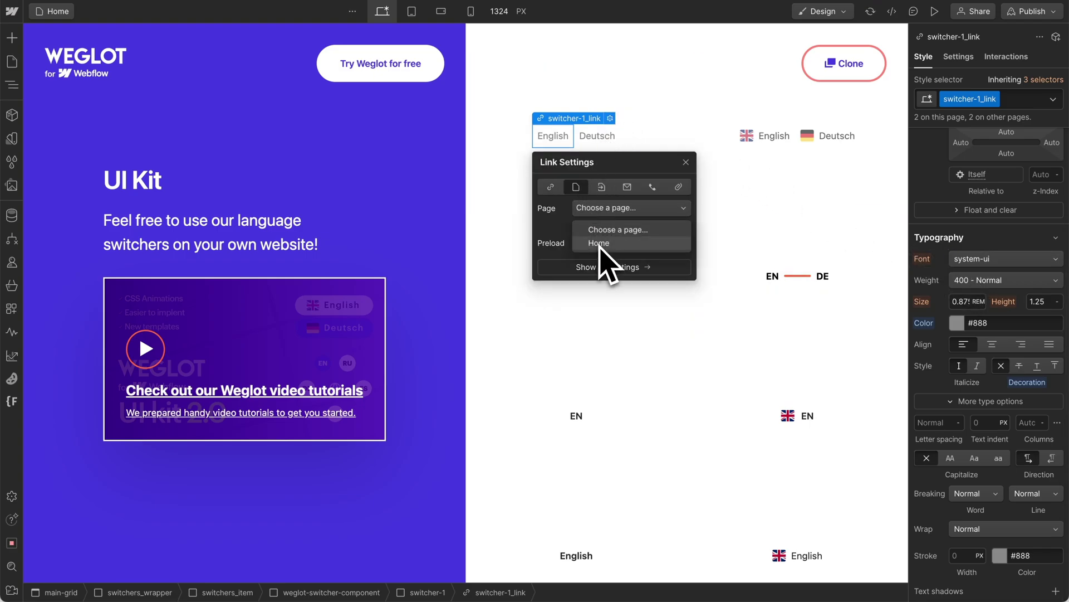
{"action": "left_click", "coordinate": [602, 243]}
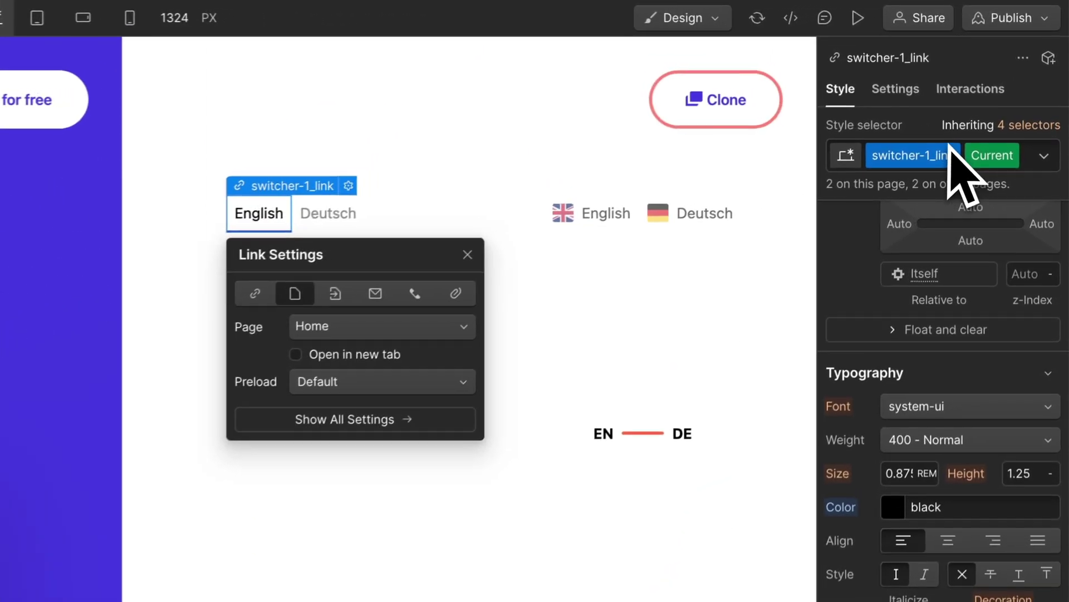
Set the English link back to a URL link and select the parent switchers_item
{"action": "scroll", "coordinate": [891, 435], "scroll_direction": "down", "scroll_amount": 3}
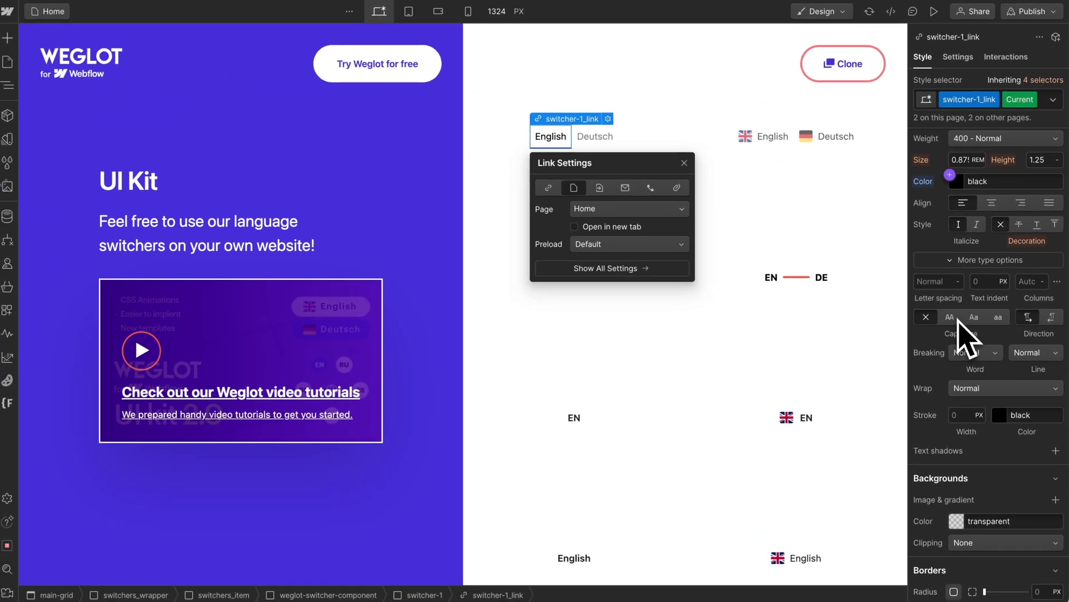
{"action": "scroll", "coordinate": [967, 335], "scroll_direction": "up", "scroll_amount": 5}
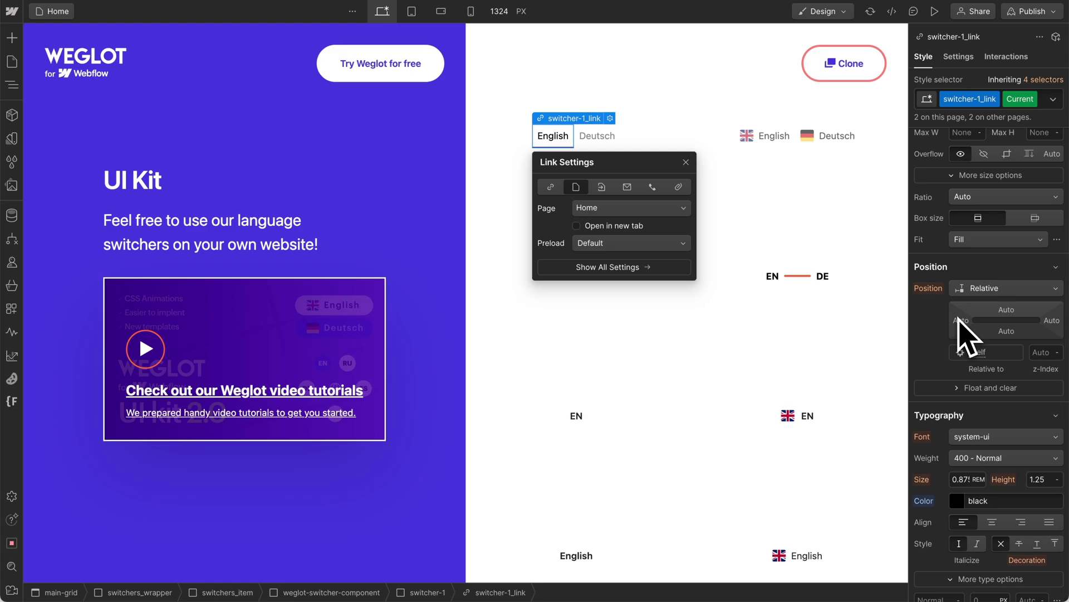
{"action": "scroll", "coordinate": [967, 334], "scroll_direction": "down", "scroll_amount": 2}
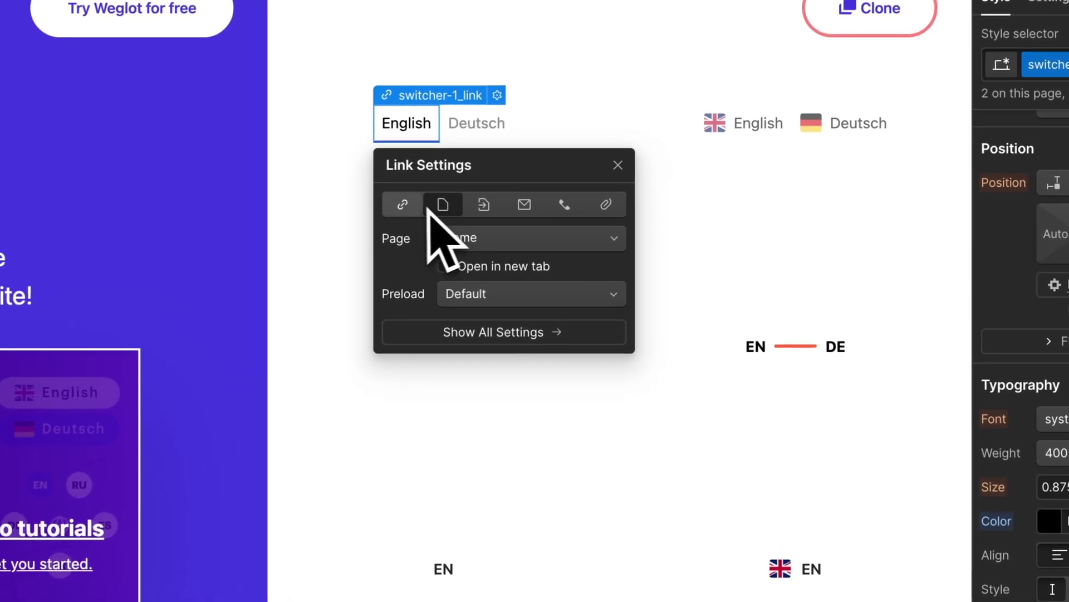
{"action": "left_click", "coordinate": [402, 205]}
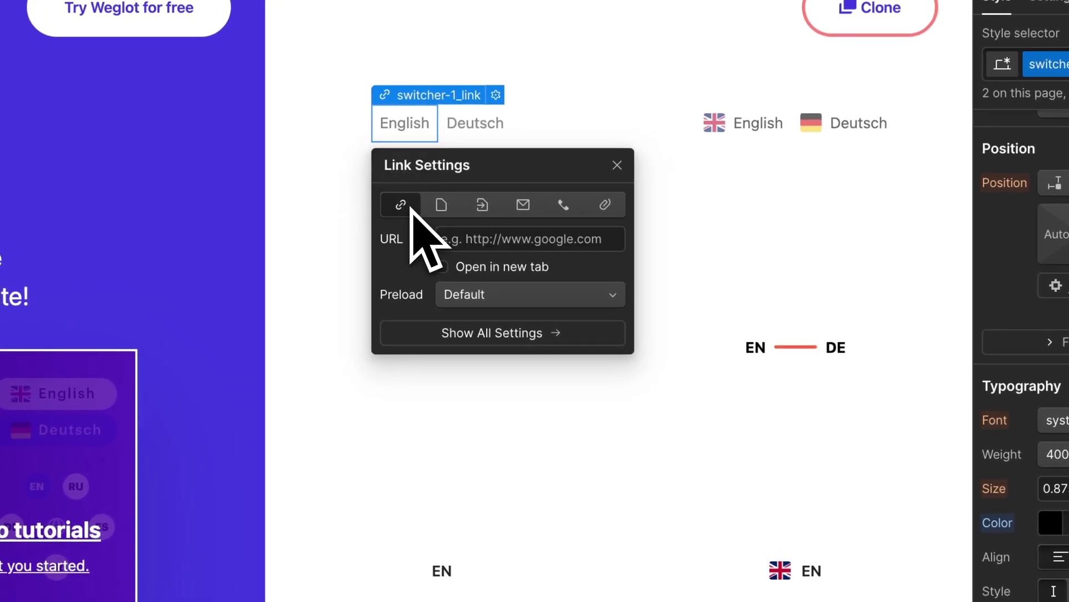
{"action": "key", "text": "Escape"}
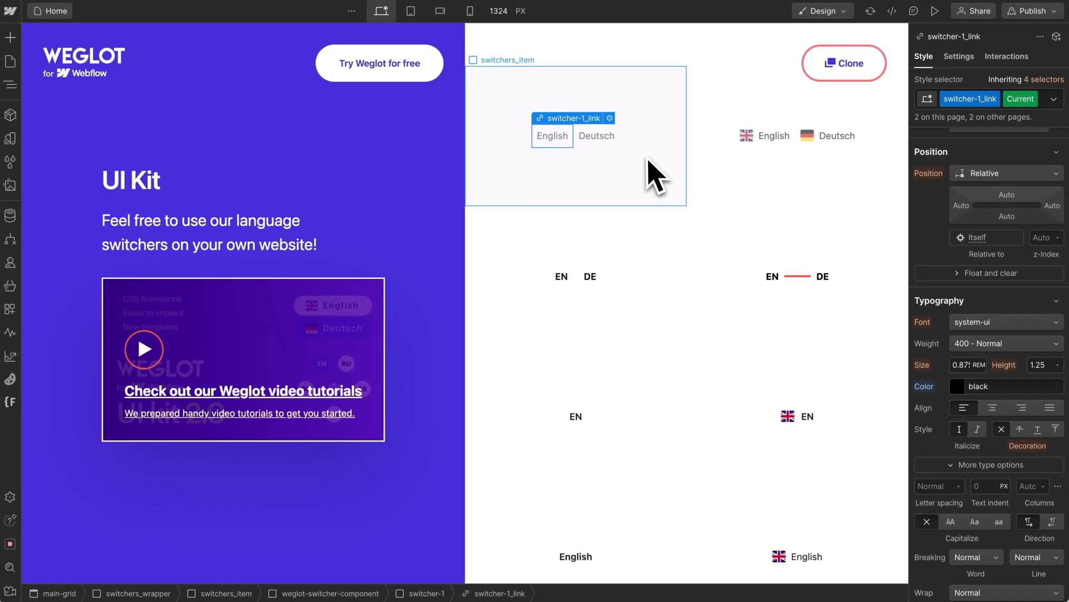
{"action": "left_click", "coordinate": [656, 176]}
Preview the page and switch the header switcher to Deutsch and back to English
{"action": "key", "text": "super+shift+p"}
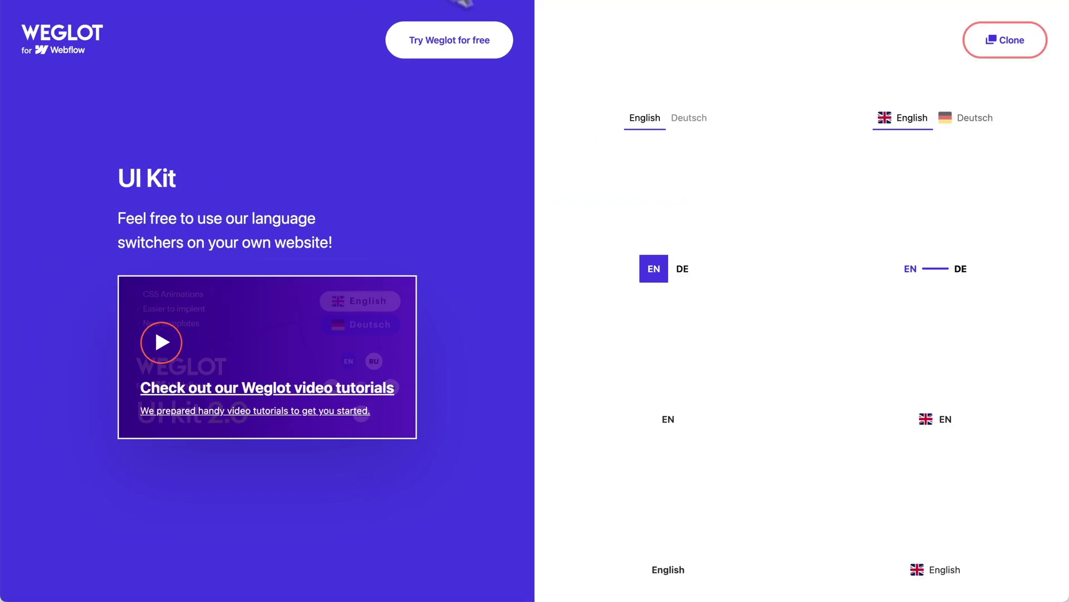
{"action": "left_click", "coordinate": [675, 115]}
{"action": "left_click", "coordinate": [652, 120]}
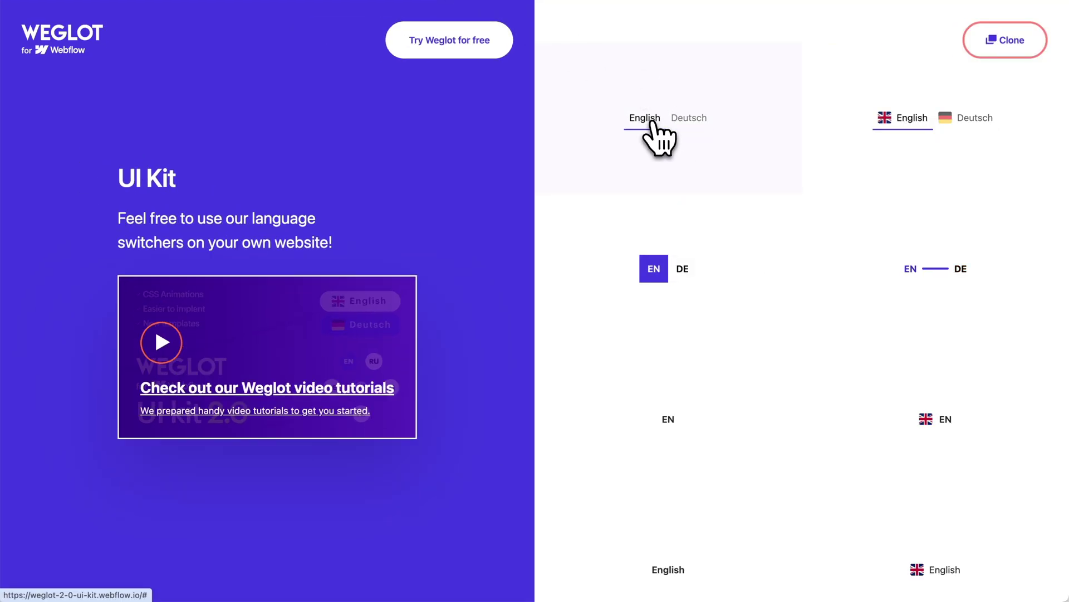
Toggle the switchers between Deutsch and English repeatedly to confirm they change together
{"action": "left_click", "coordinate": [960, 270]}
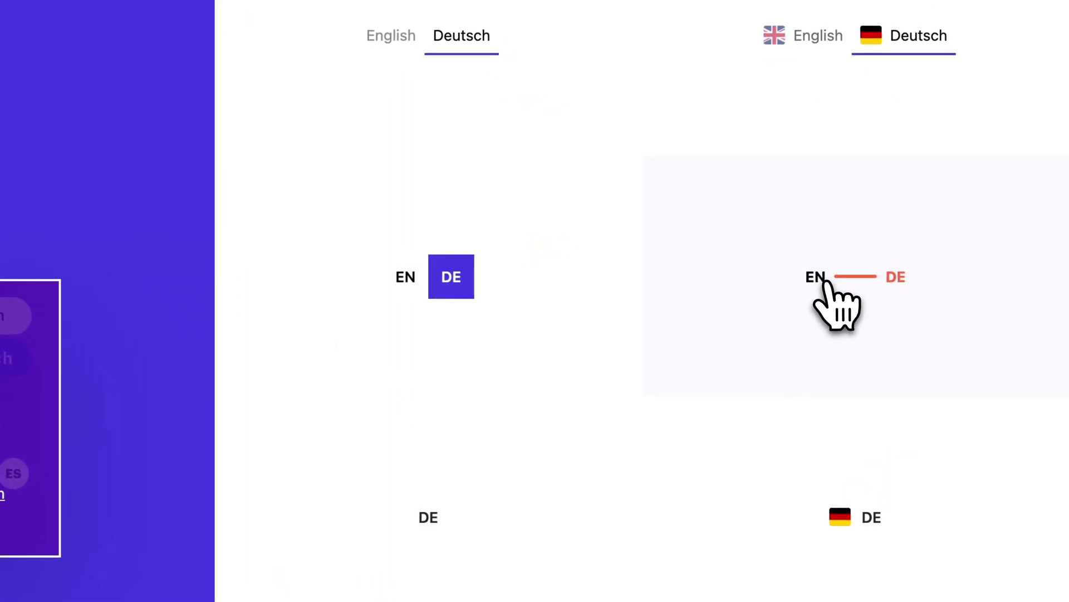
{"action": "left_click", "coordinate": [823, 283]}
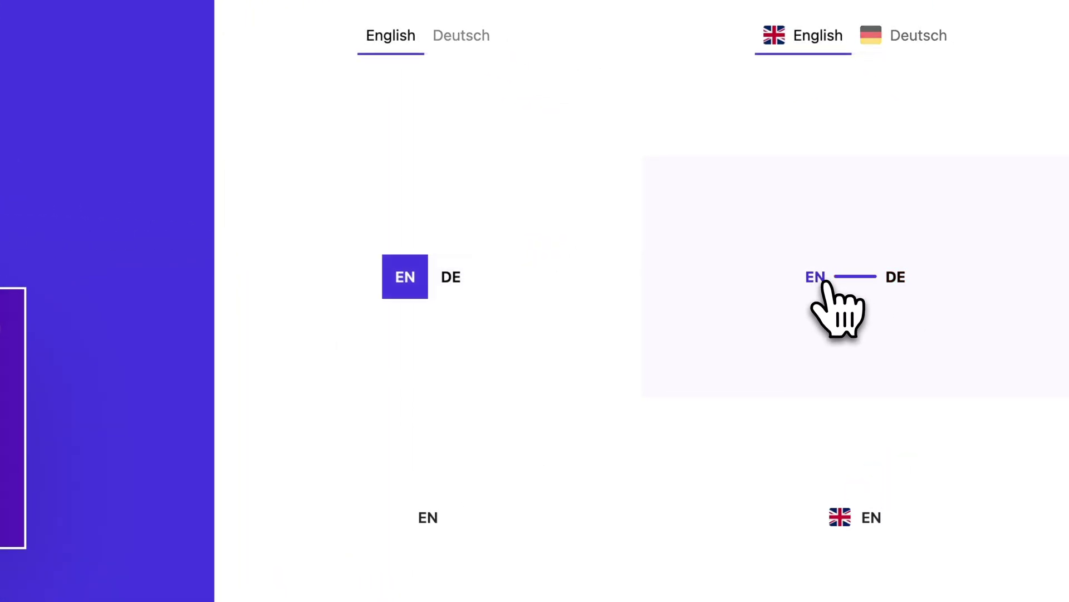
{"action": "left_click", "coordinate": [891, 279]}
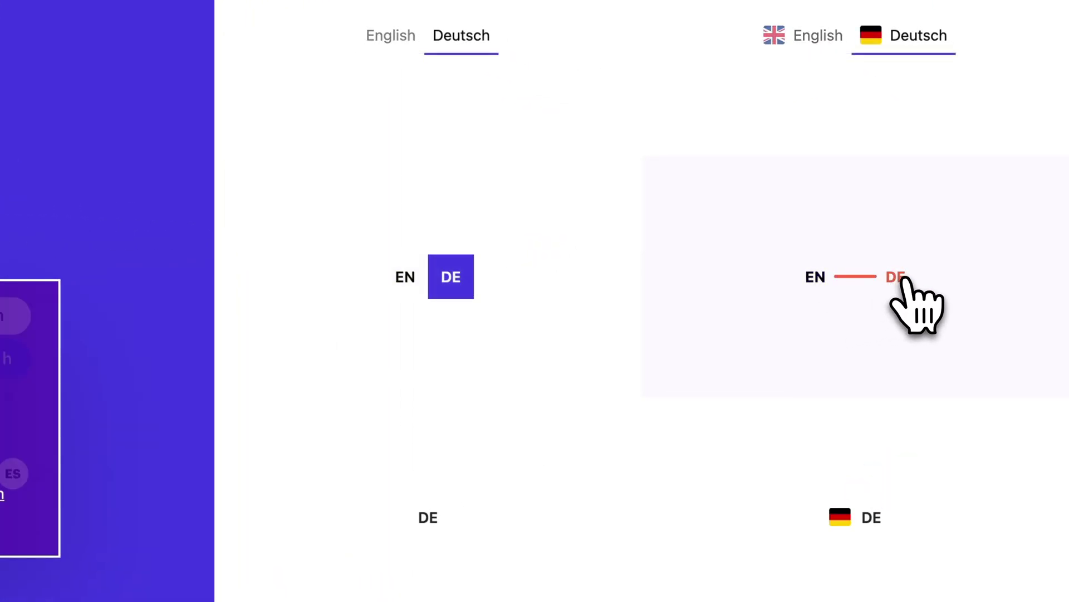
{"action": "left_click", "coordinate": [823, 286]}
{"action": "left_click", "coordinate": [892, 279]}
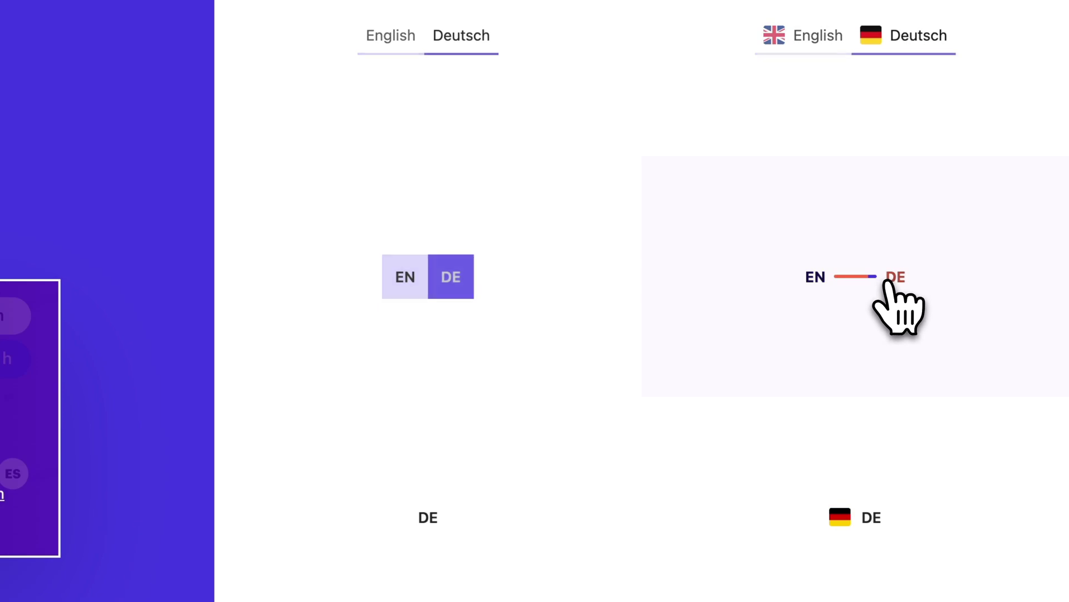
{"action": "left_click", "coordinate": [820, 281]}
{"action": "left_click", "coordinate": [894, 279]}
{"action": "left_click", "coordinate": [824, 284]}
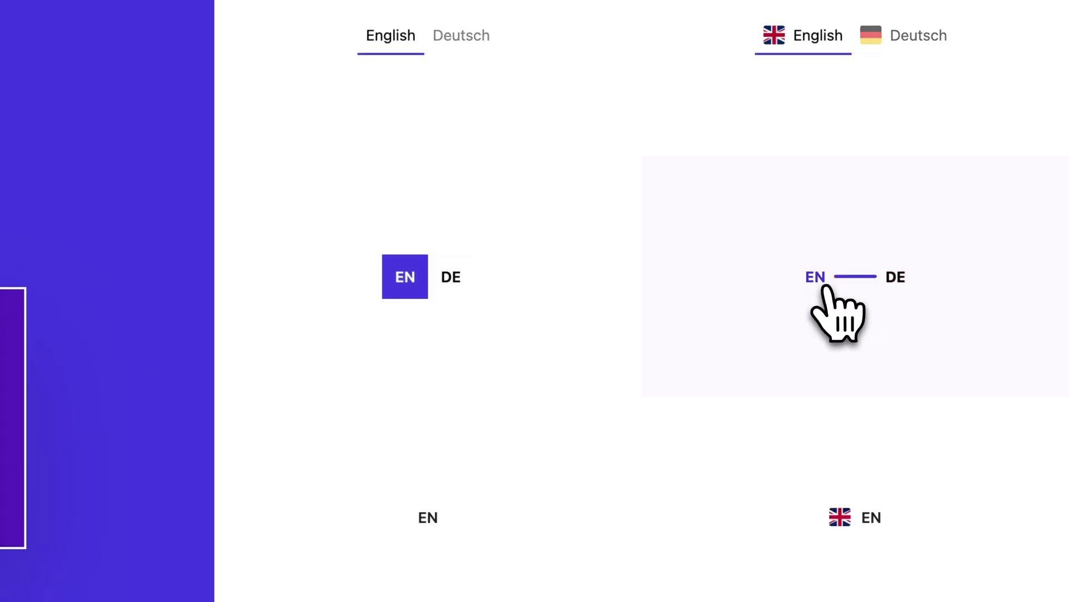
{"action": "left_click", "coordinate": [892, 281]}
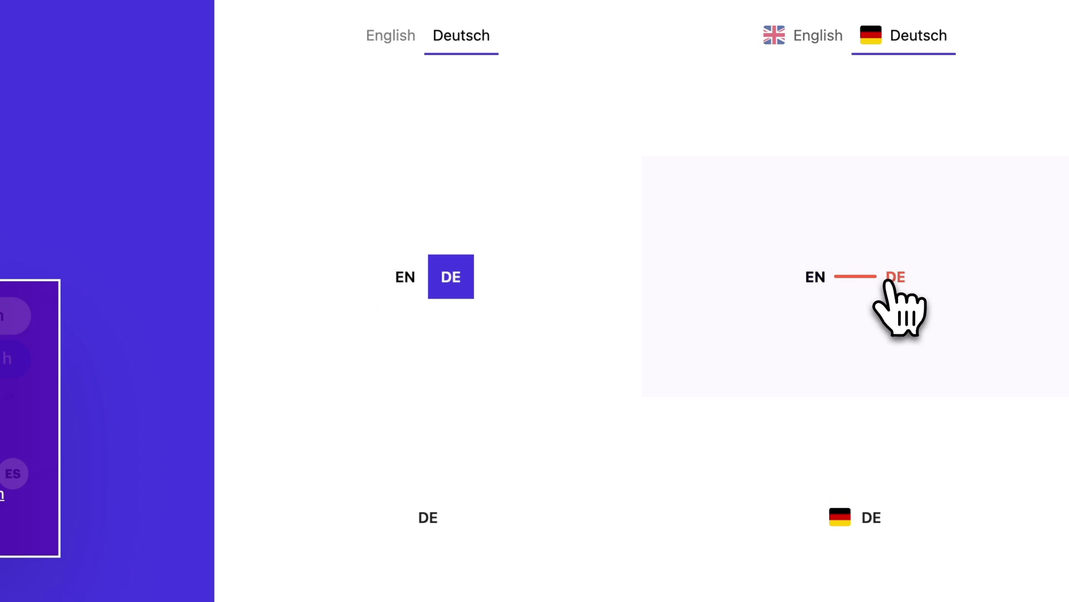
{"action": "left_click", "coordinate": [819, 281]}
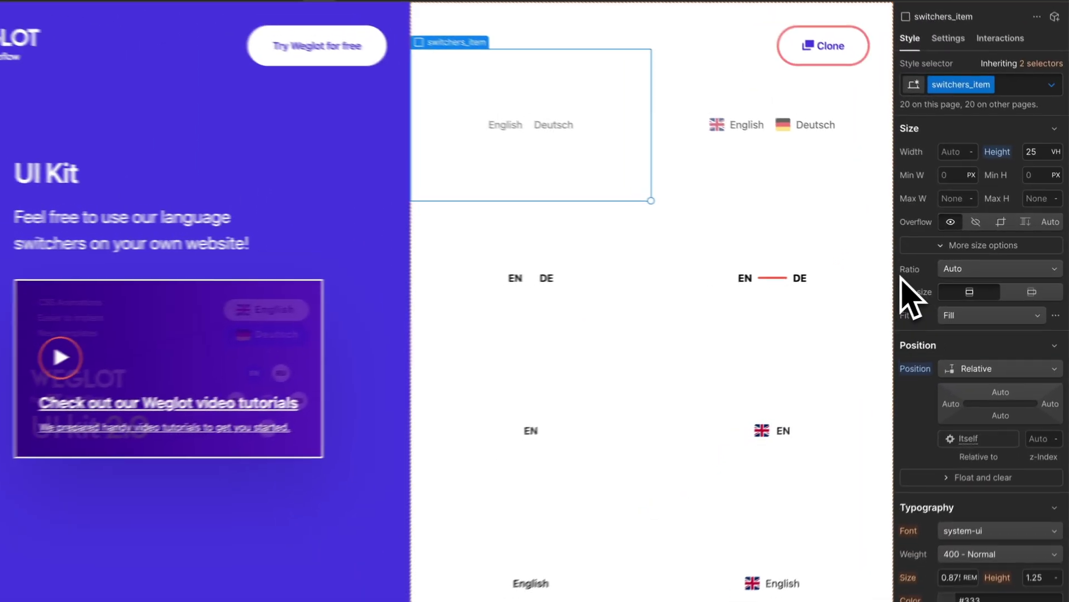
Open switcher-4_code's CSS from the Navigator, save and close it, then scroll to the En/De toggle
{"action": "left_click", "coordinate": [828, 306]}
{"action": "key", "text": "z"}
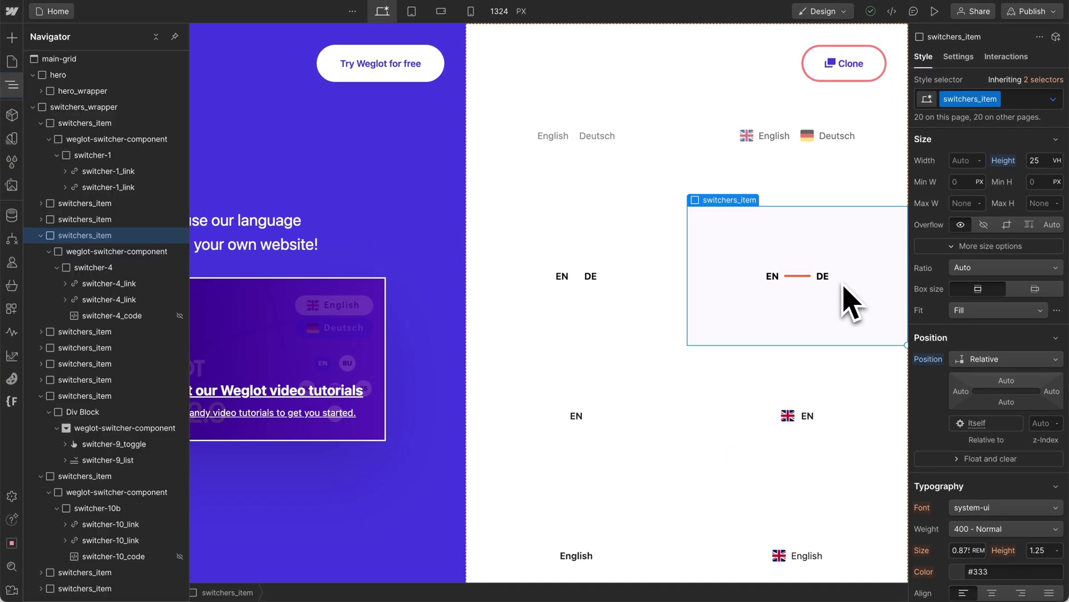
{"action": "left_click", "coordinate": [114, 316]}
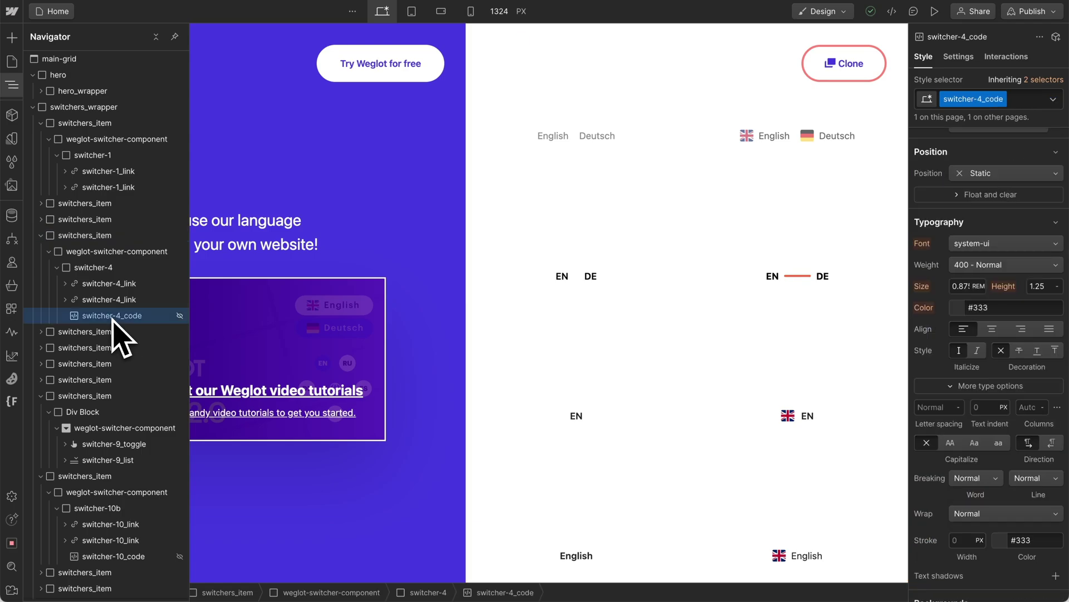
{"action": "double_click", "coordinate": [113, 318]}
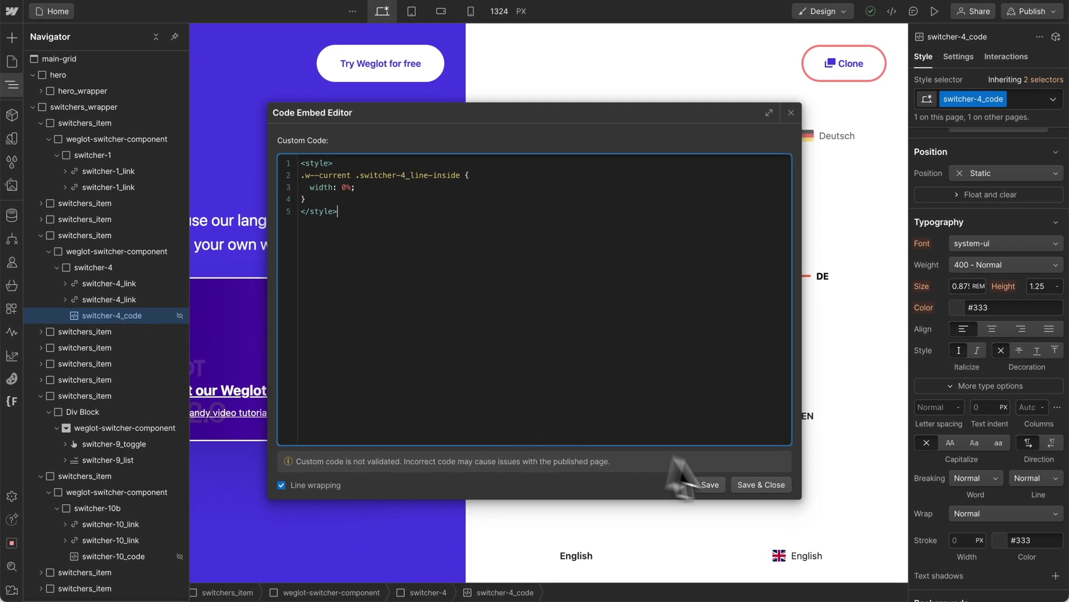
{"action": "left_click", "coordinate": [779, 489]}
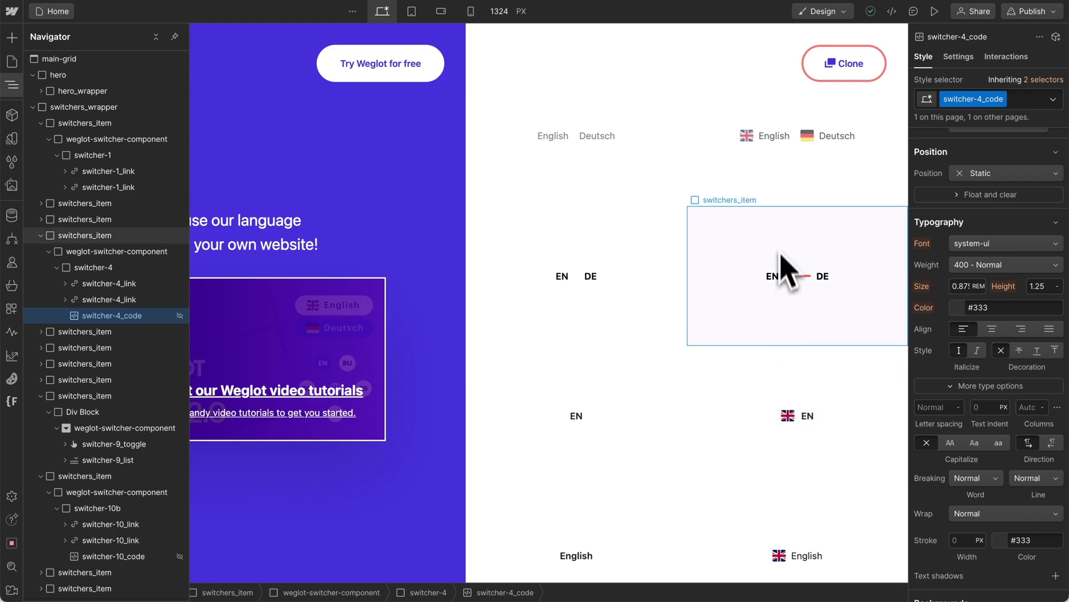
{"action": "scroll", "coordinate": [765, 385], "scroll_direction": "down", "scroll_amount": 7}
{"action": "left_click", "coordinate": [807, 317]}
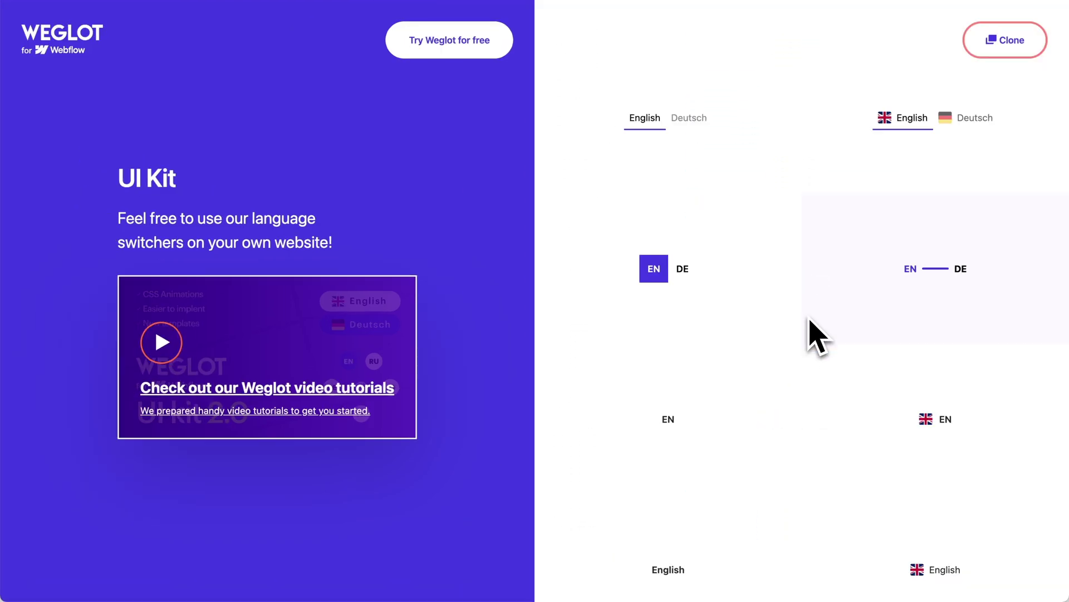
{"action": "scroll", "coordinate": [816, 332], "scroll_direction": "down", "scroll_amount": 10}
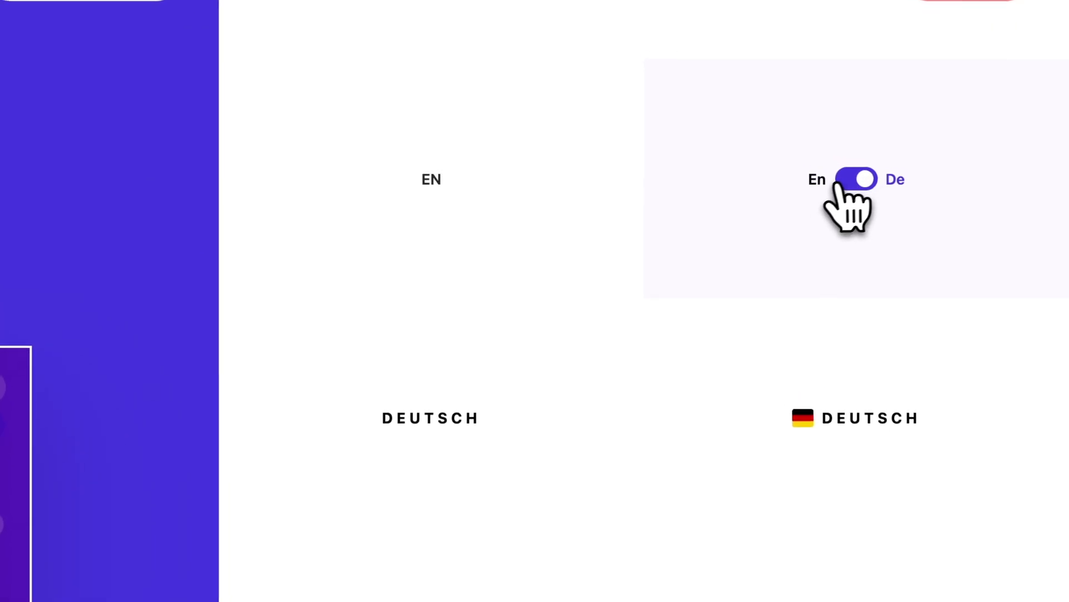
{"action": "left_click", "coordinate": [841, 181]}
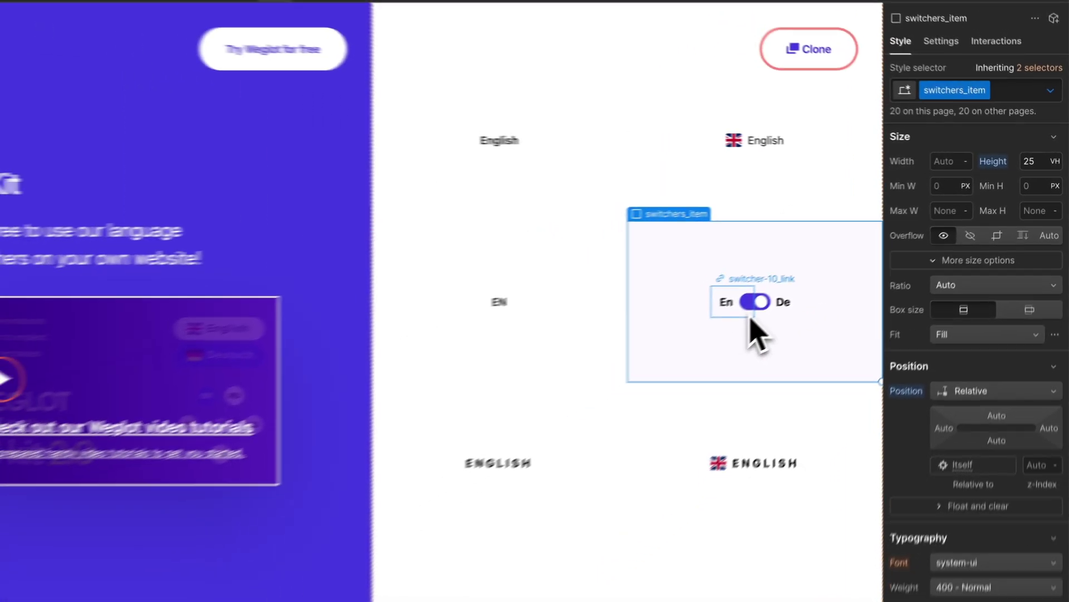
{"action": "left_click", "coordinate": [751, 319]}
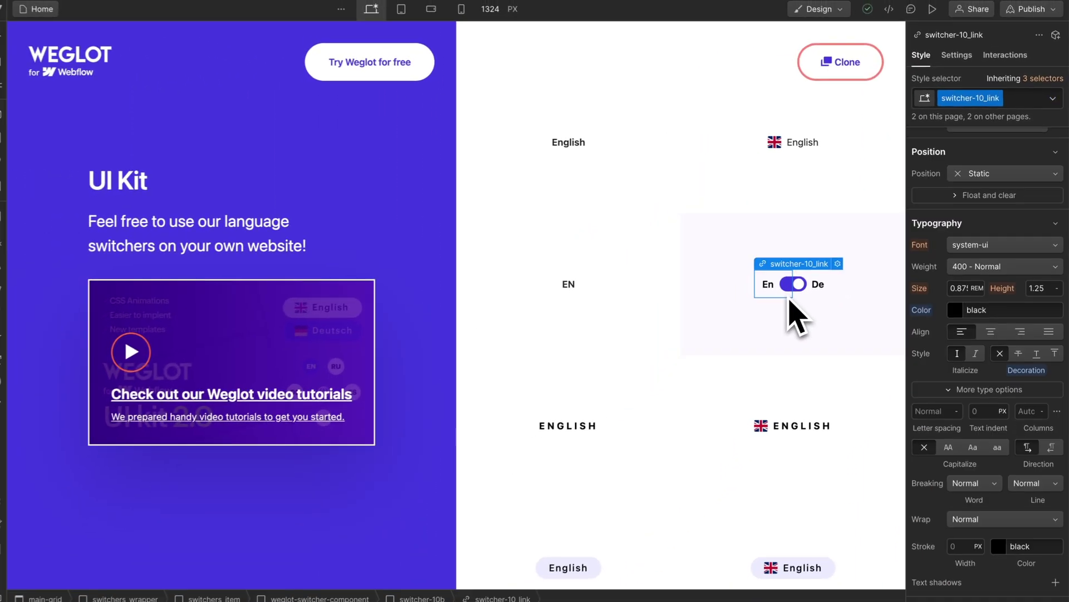
{"action": "key", "text": "z"}
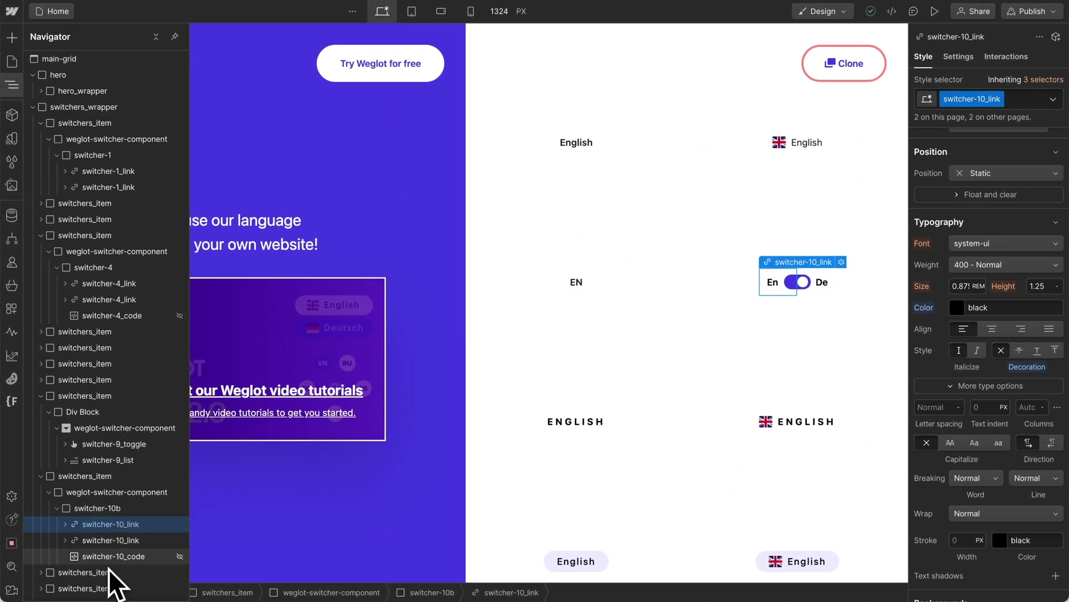
{"action": "double_click", "coordinate": [111, 557]}
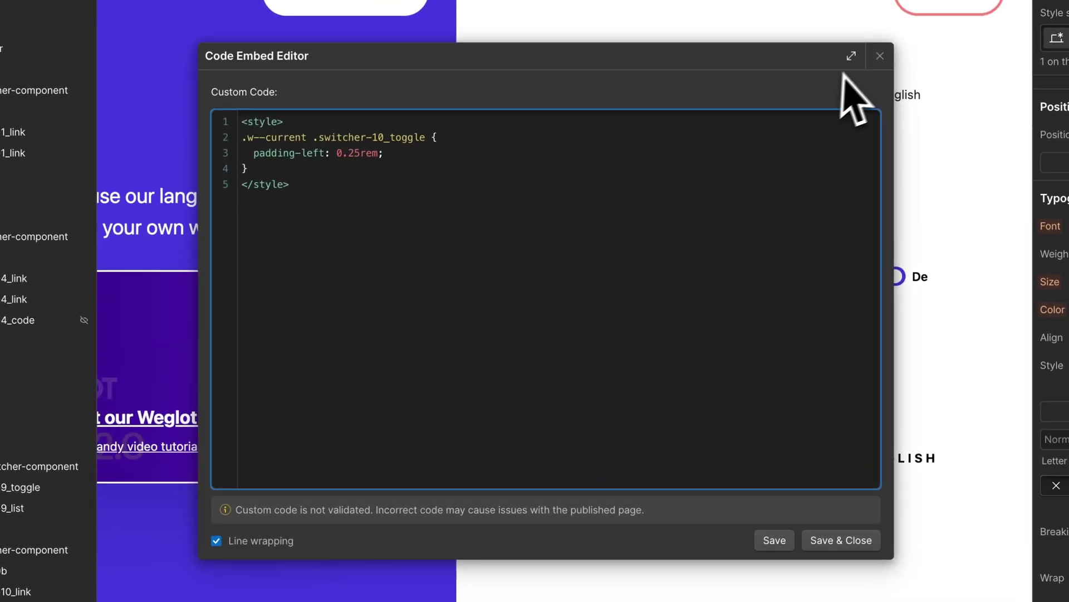
{"action": "left_click", "coordinate": [880, 56]}
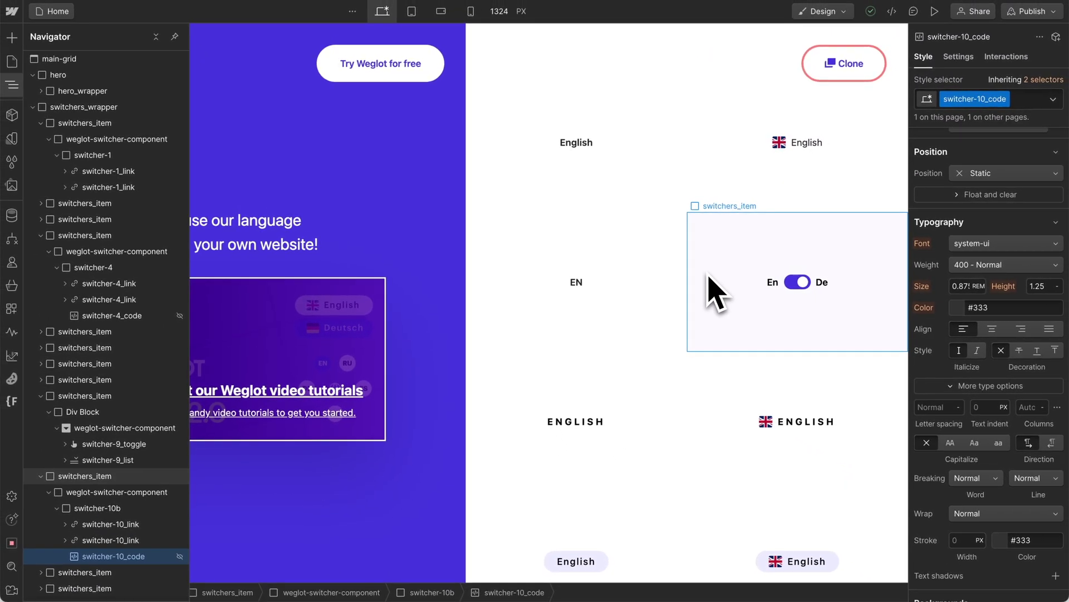
{"action": "scroll", "coordinate": [710, 282], "scroll_direction": "down", "scroll_amount": 9}
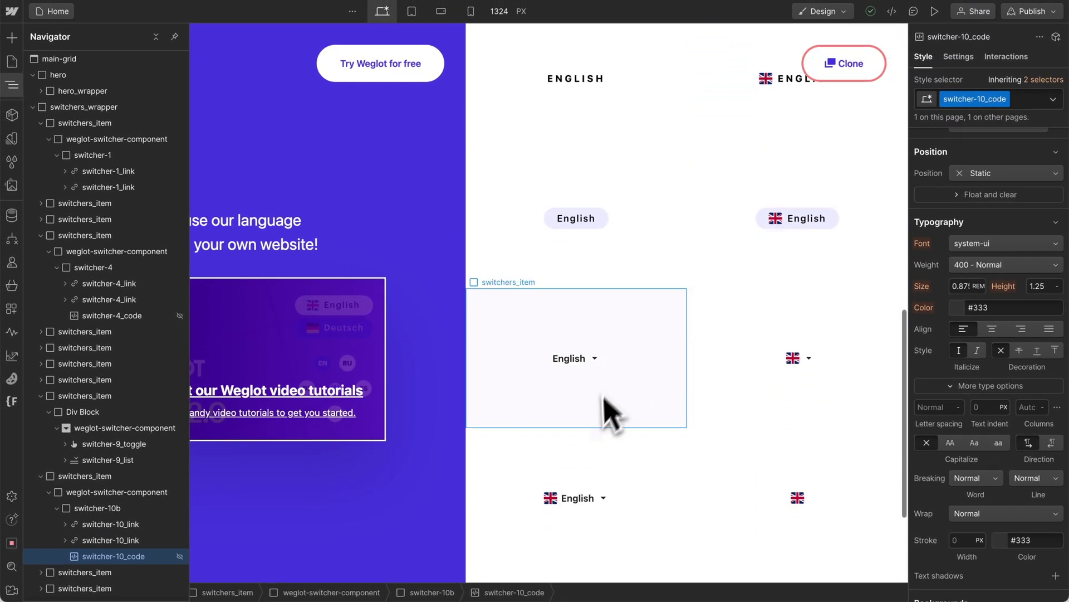
{"action": "left_click", "coordinate": [608, 363]}
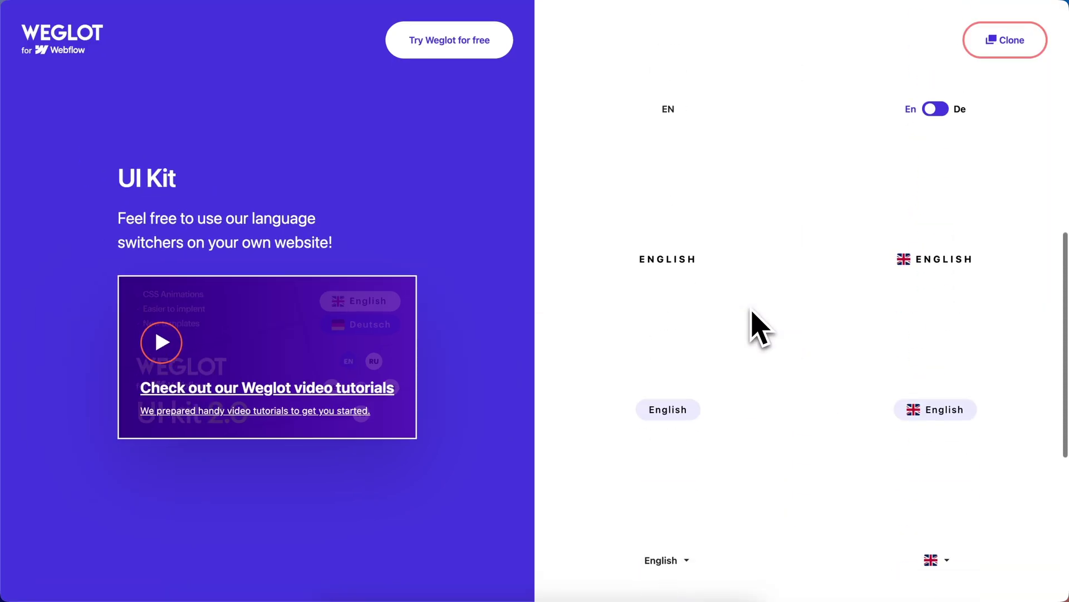
{"action": "scroll", "coordinate": [604, 428], "scroll_direction": "down", "scroll_amount": 3}
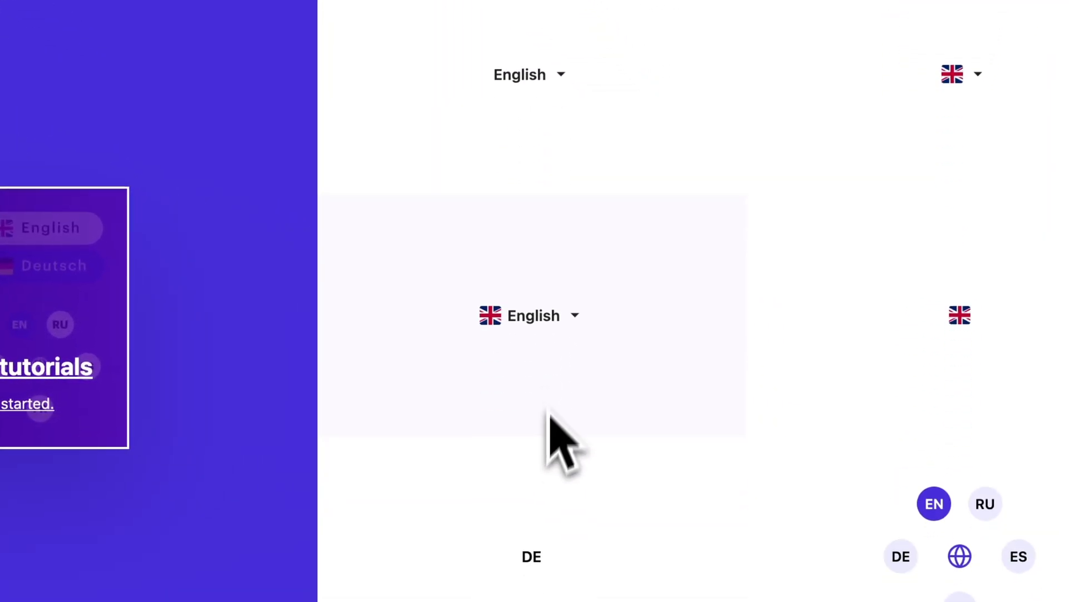
{"action": "mouse_move", "coordinate": [618, 353]}
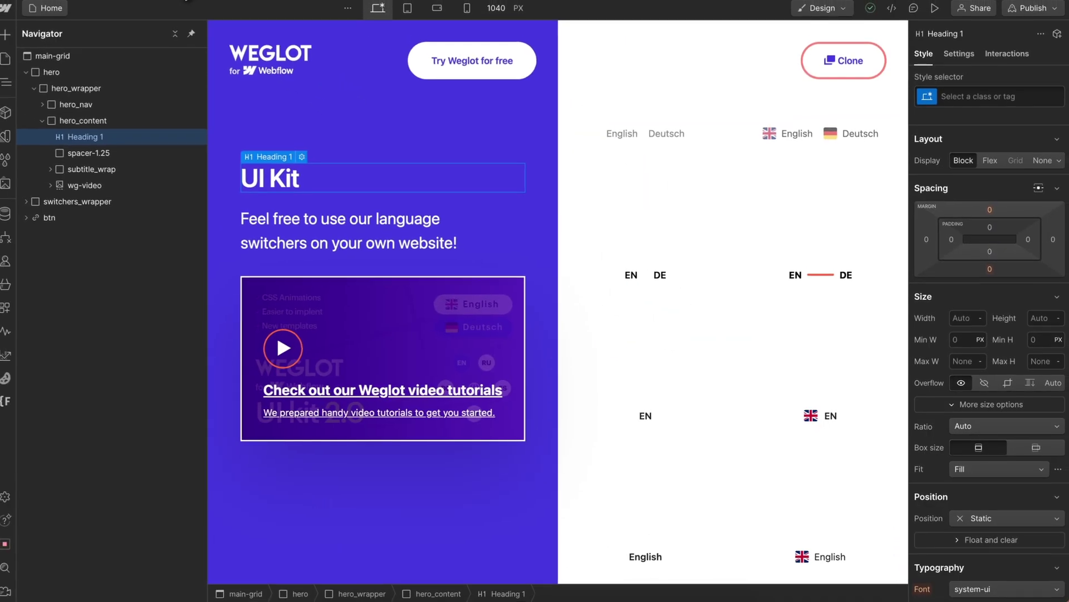
{"action": "left_click", "coordinate": [686, 248]}
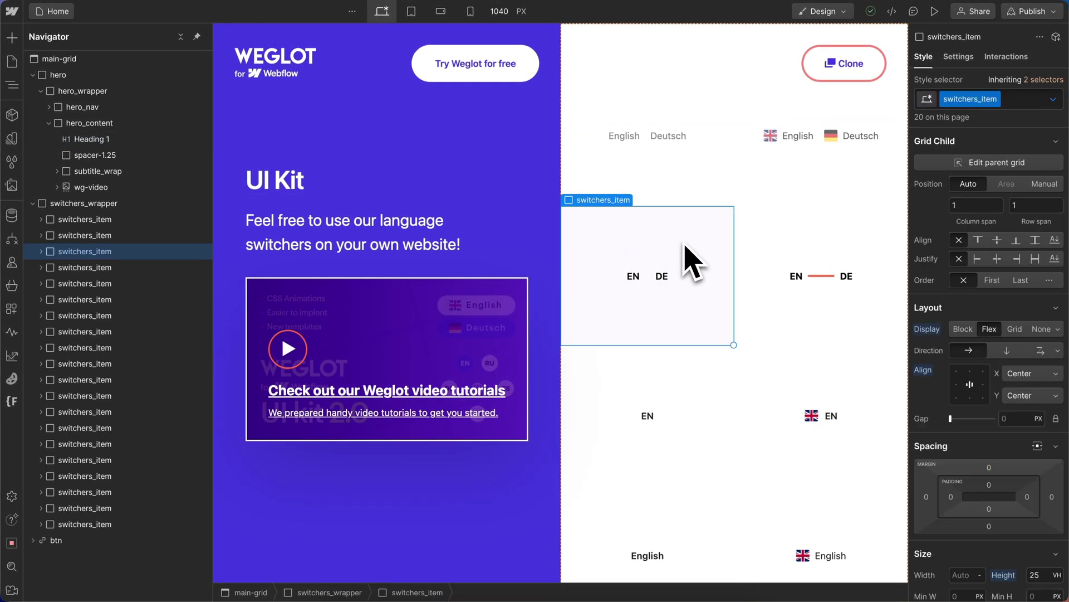
{"action": "scroll", "coordinate": [687, 257], "scroll_direction": "down", "scroll_amount": 10}
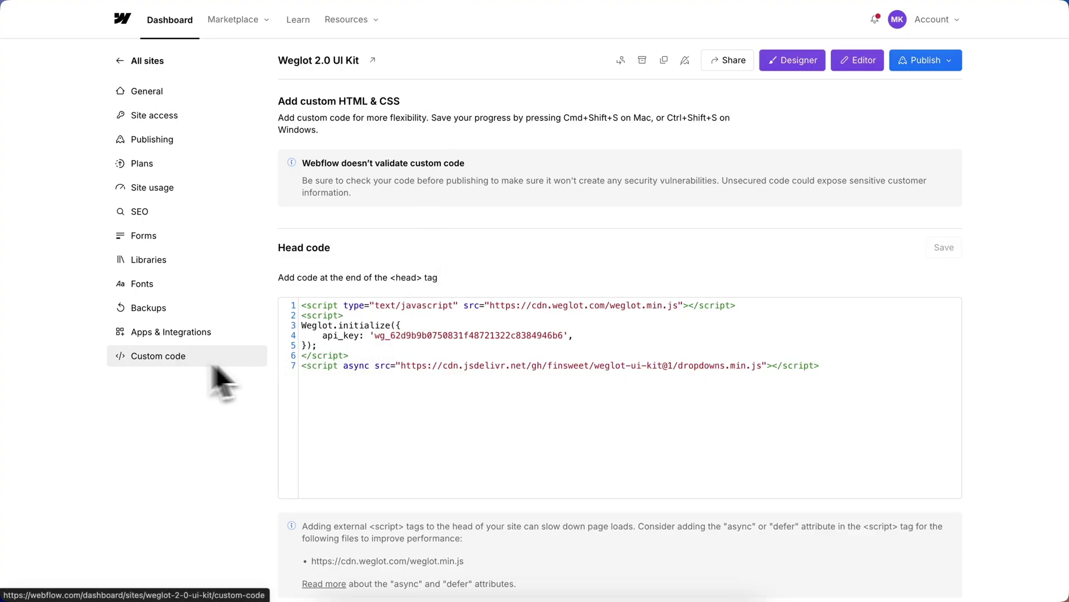
{"action": "left_click_drag", "start_coordinate": [301, 365], "coordinate": [802, 365]}
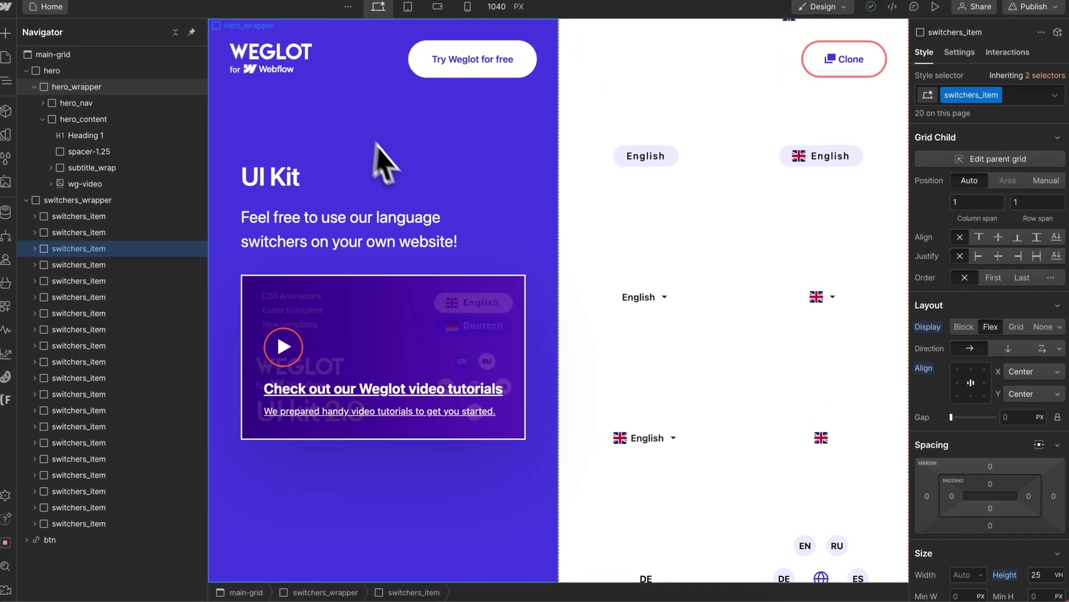
Select the switcher-17 dropdown and check its weglot="dropdown" attribute in Settings
{"action": "left_click", "coordinate": [462, 191]}
{"action": "left_click", "coordinate": [667, 325]}
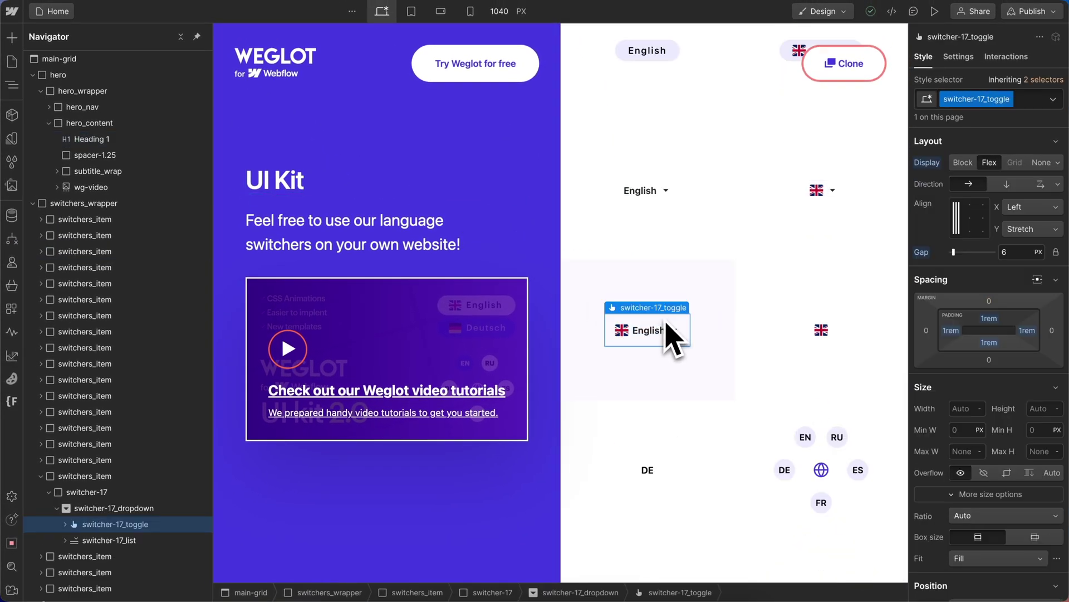
{"action": "left_click", "coordinate": [115, 508]}
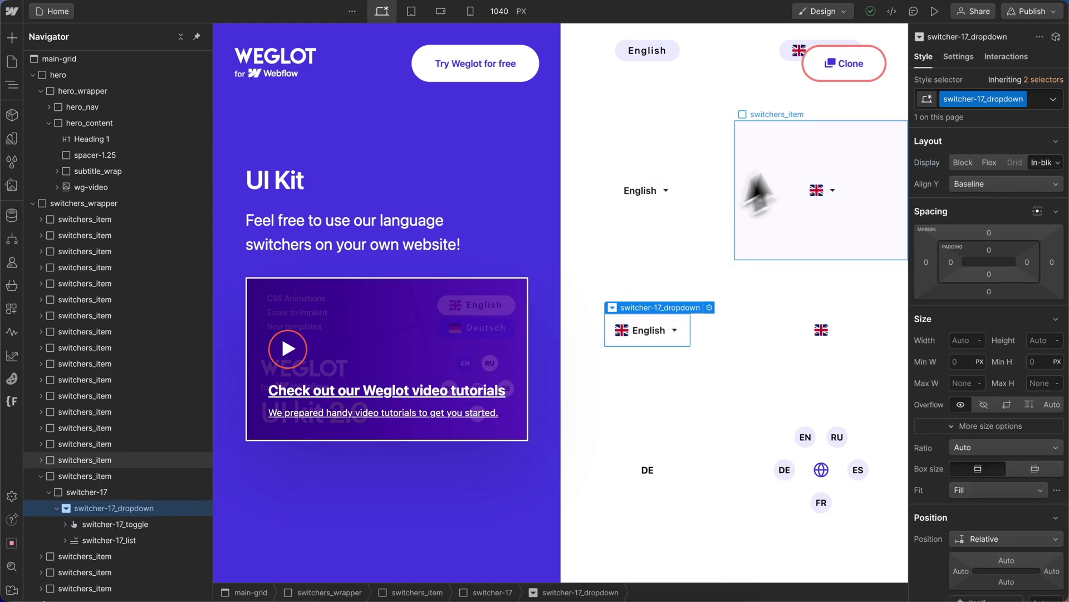
{"action": "left_click", "coordinate": [959, 58]}
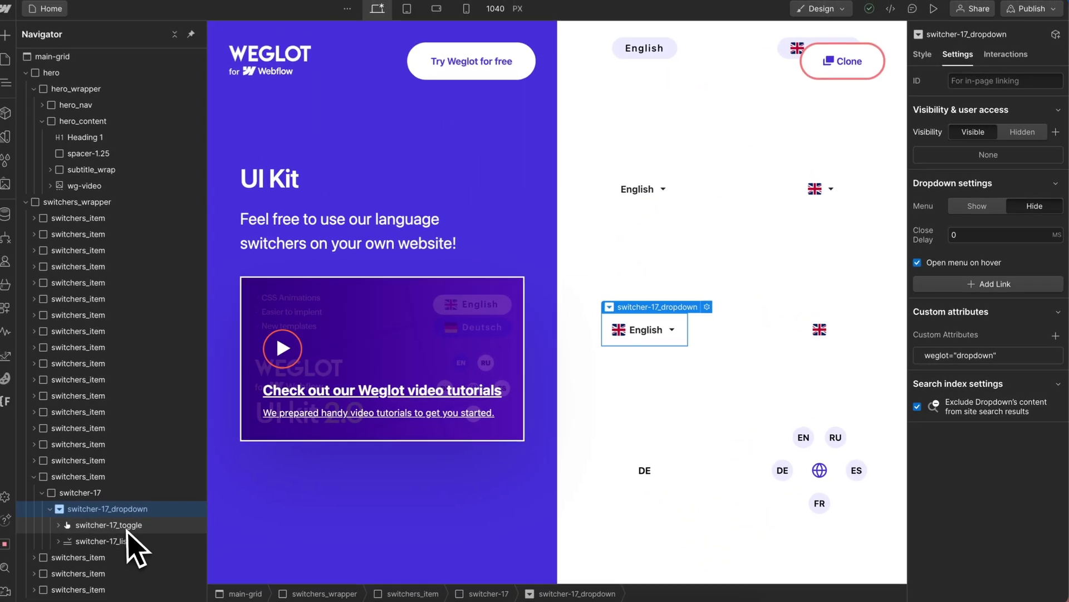
Set the toggle's Dropdown Menu to Show and check the Deutsch (de) and Français (fr) links
{"action": "left_click", "coordinate": [133, 524]}
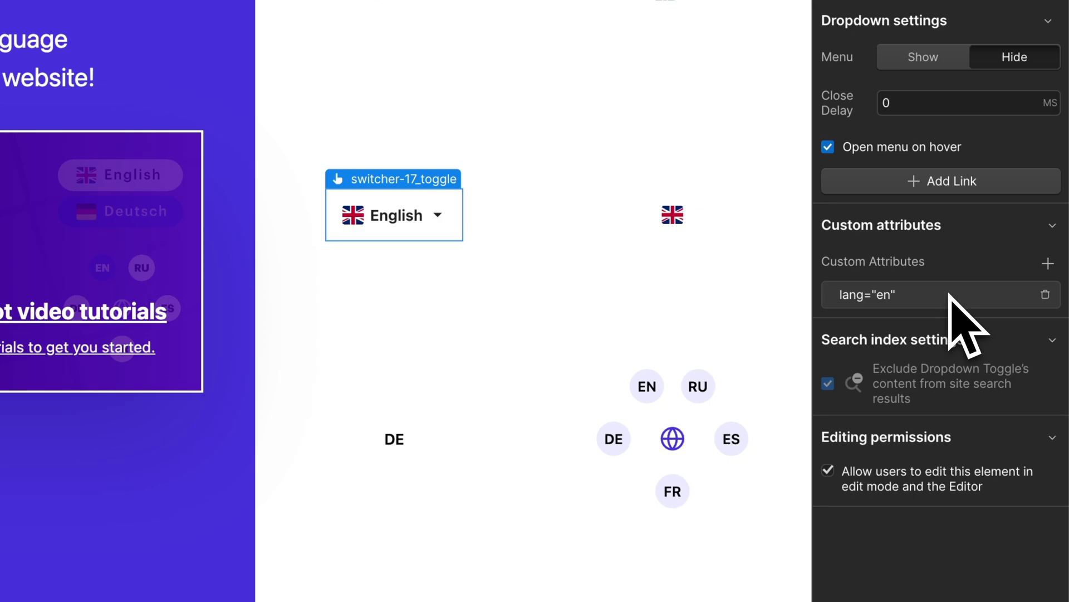
{"action": "left_click", "coordinate": [926, 59]}
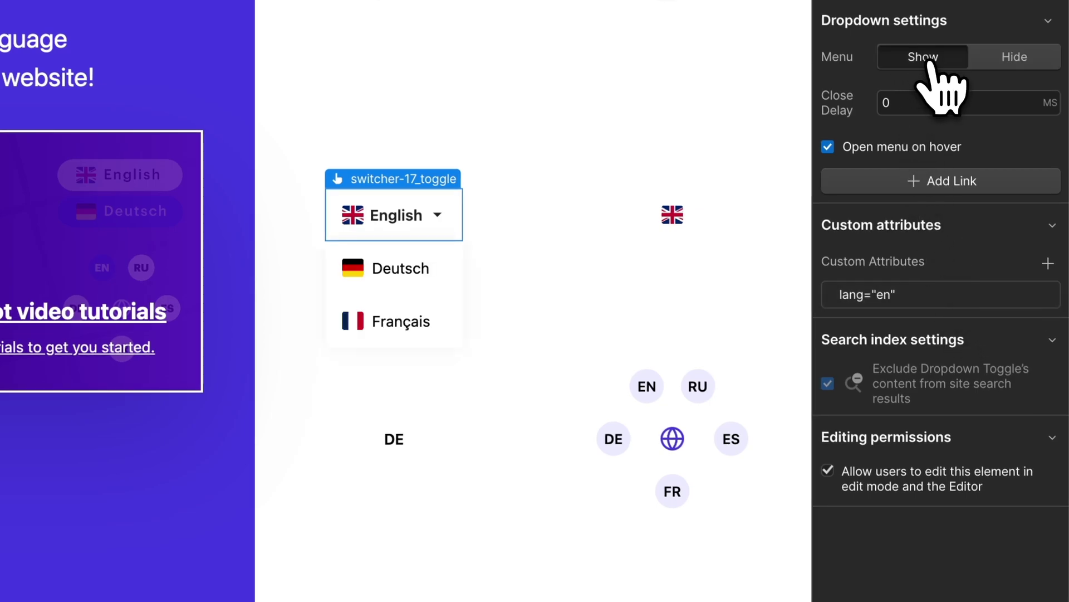
{"action": "left_click", "coordinate": [458, 267]}
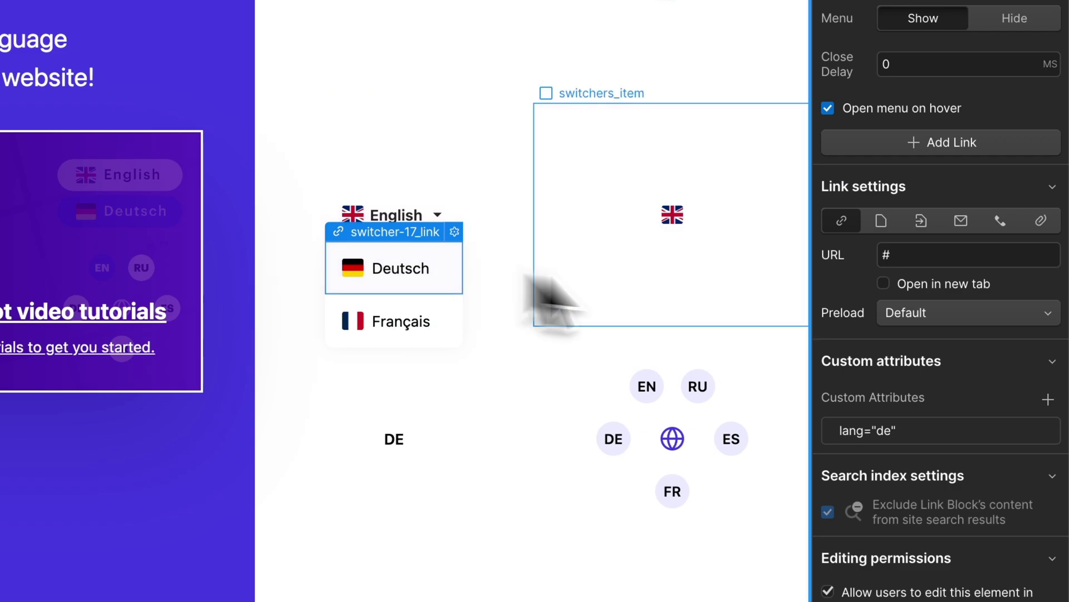
{"action": "left_click", "coordinate": [456, 333]}
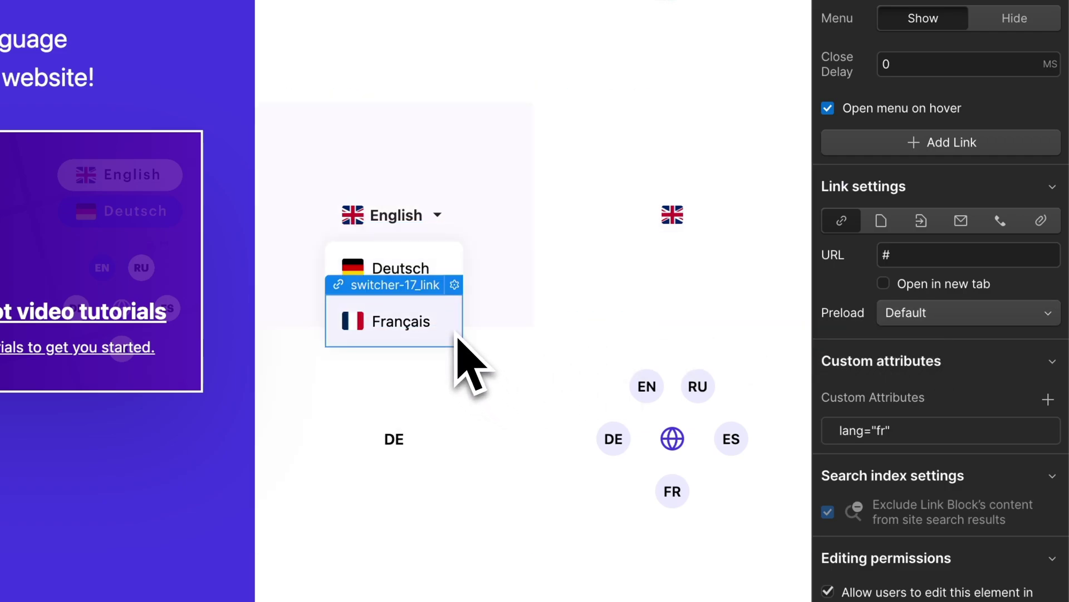
{"action": "left_click", "coordinate": [449, 269]}
{"action": "left_click", "coordinate": [452, 207]}
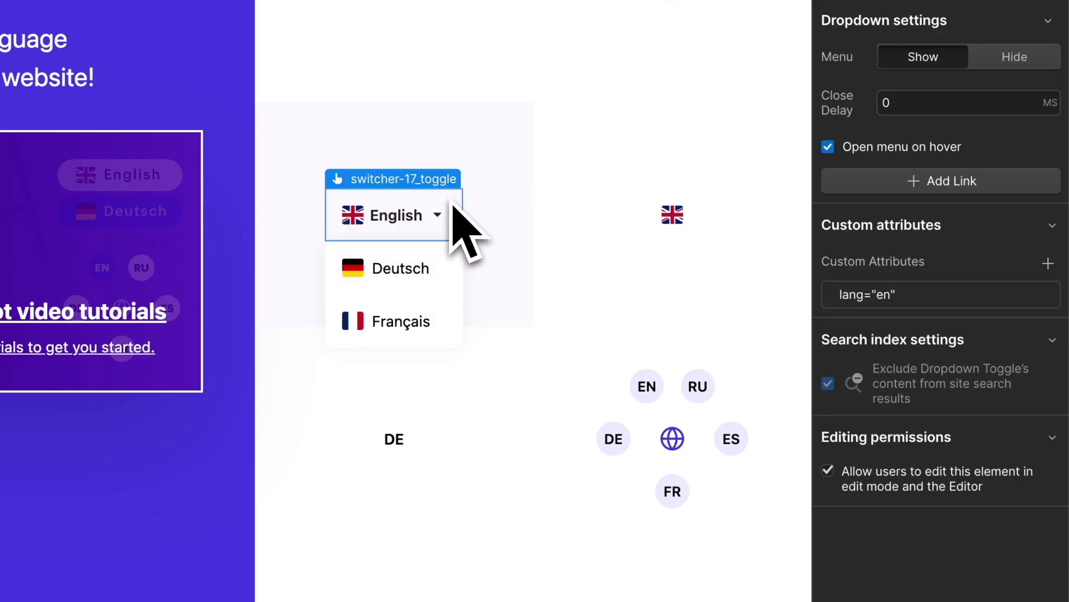
{"action": "left_click", "coordinate": [404, 223]}
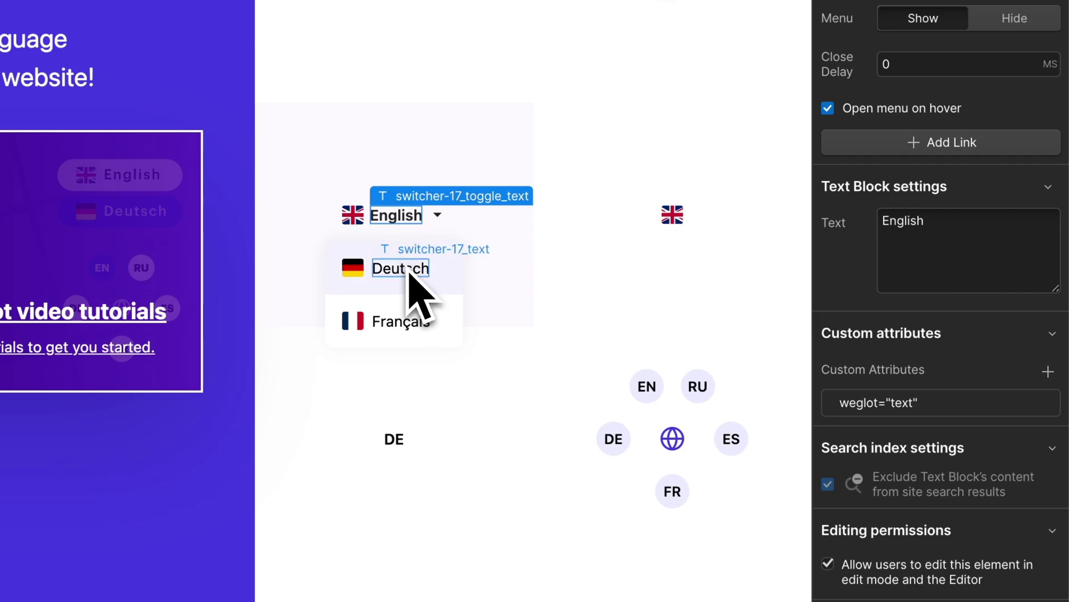
{"action": "left_click", "coordinate": [410, 270]}
{"action": "left_click", "coordinate": [417, 312]}
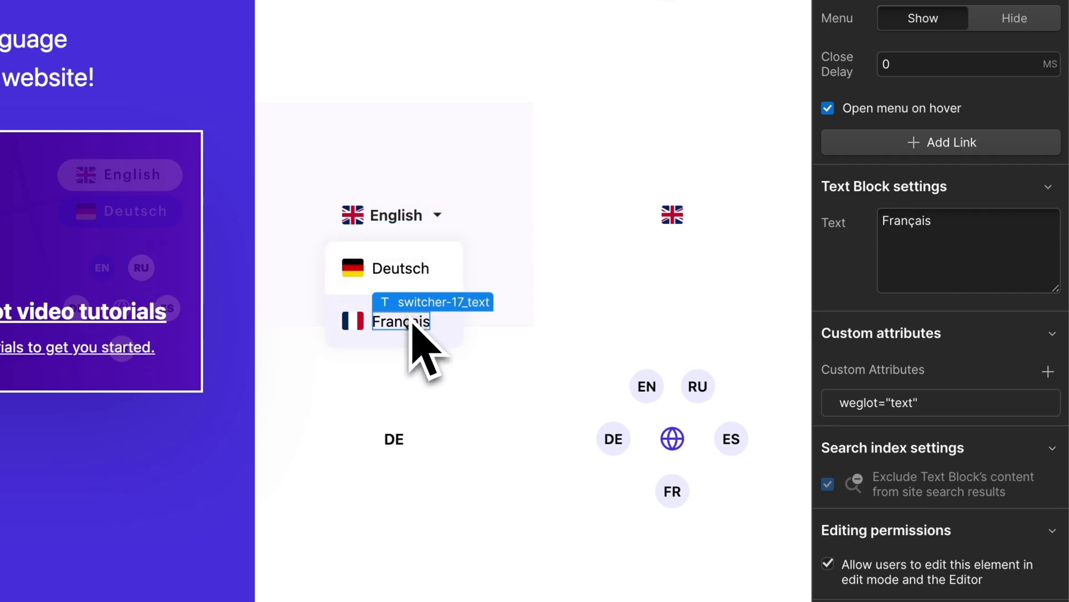
{"action": "left_click", "coordinate": [359, 323]}
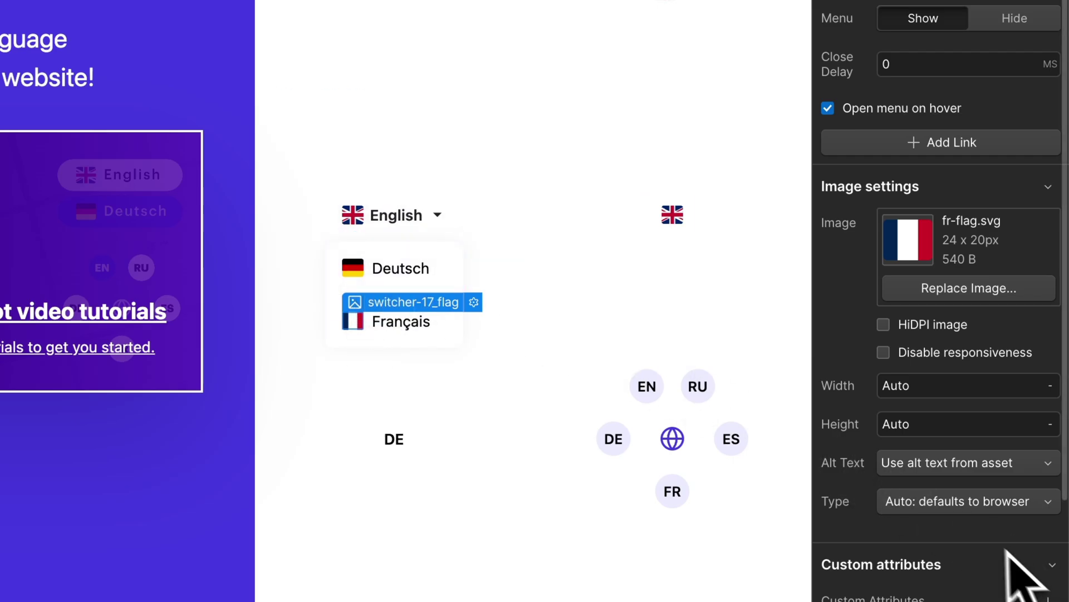
{"action": "scroll", "coordinate": [1025, 574], "scroll_direction": "down", "scroll_amount": 3}
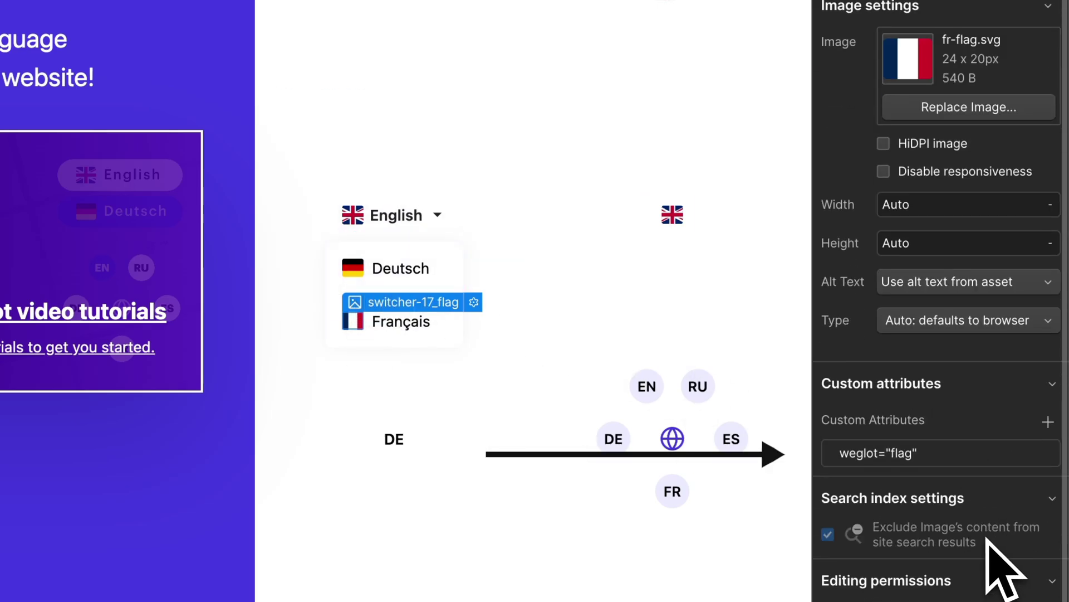
{"action": "left_click", "coordinate": [355, 270]}
{"action": "left_click", "coordinate": [354, 216]}
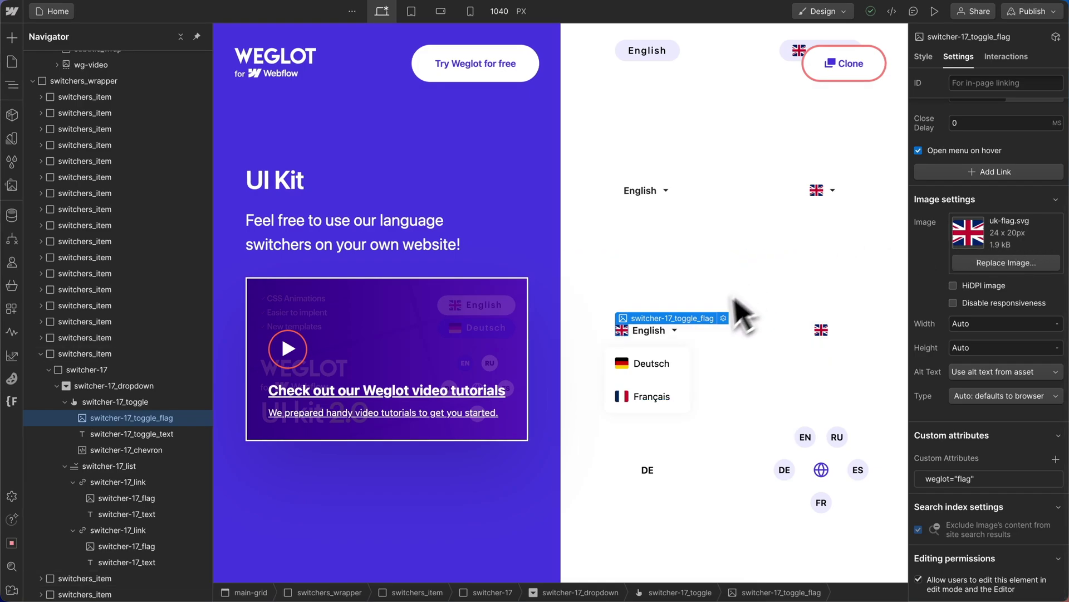
Set switcher-17_toggle's Dropdown settings Menu to Hide
{"action": "left_click", "coordinate": [684, 336]}
{"action": "left_click", "coordinate": [1033, 231]}
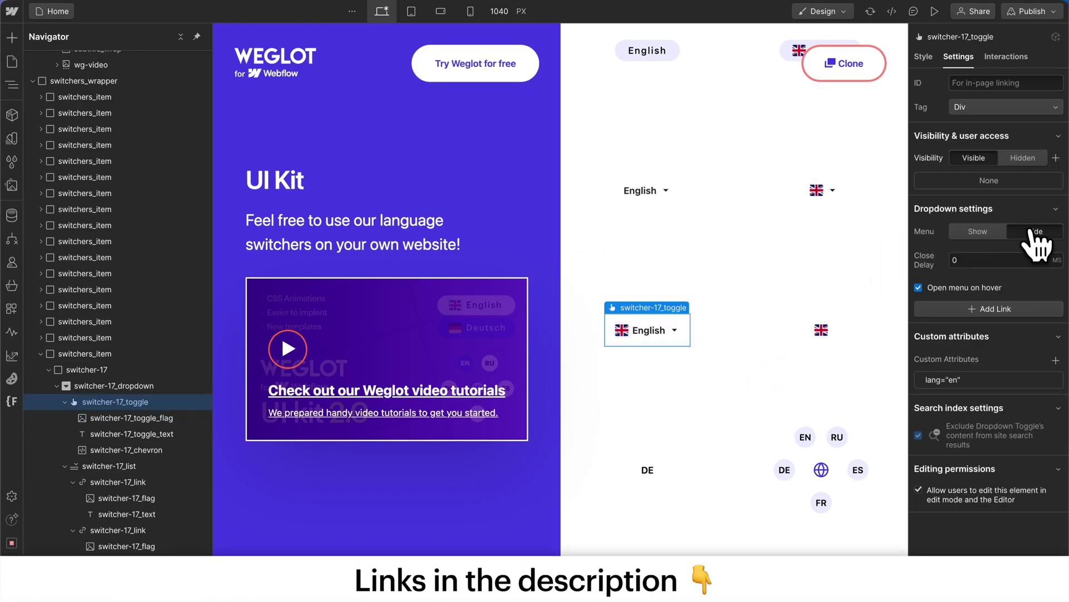